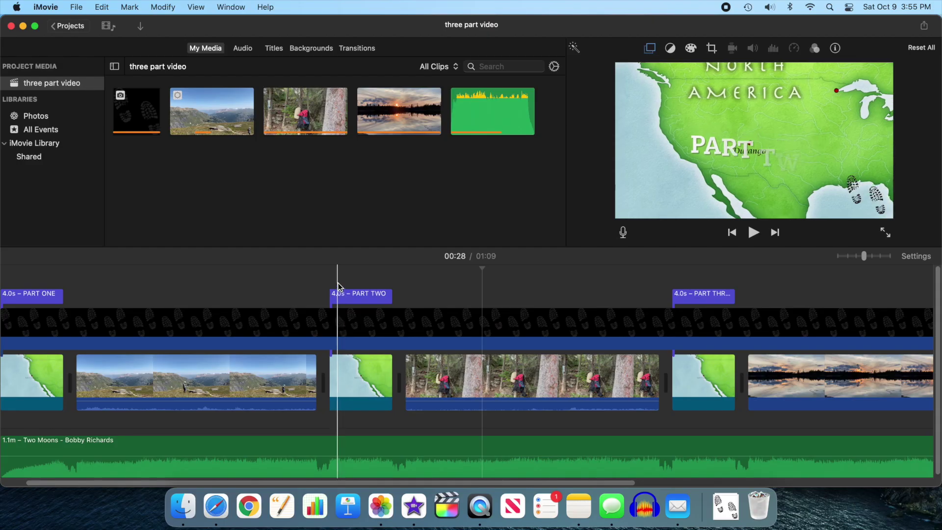
Browse the timeline, selecting the mountain, forest, sunset and footprints background clips.
scroll(310, 274, left, 1)
scroll(312, 274, right, 10)
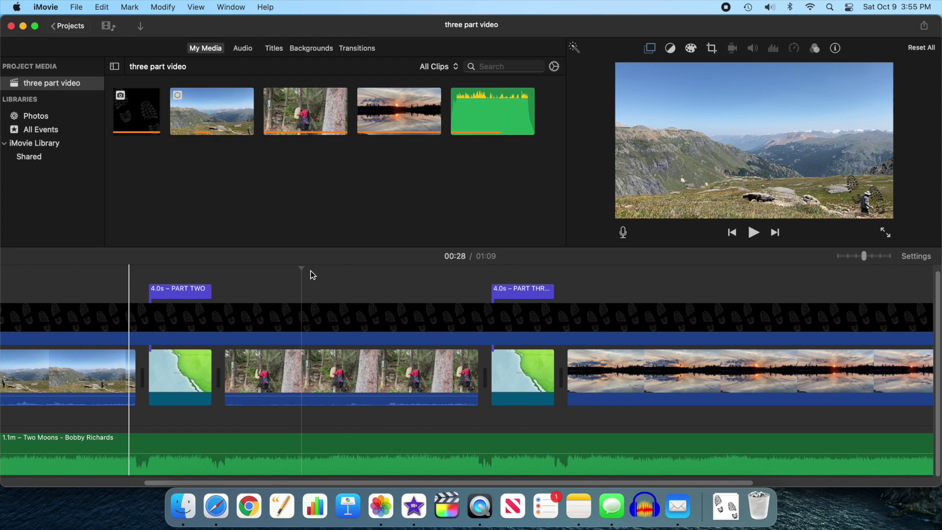
scroll(312, 275, right, 3)
scroll(313, 274, left, 6)
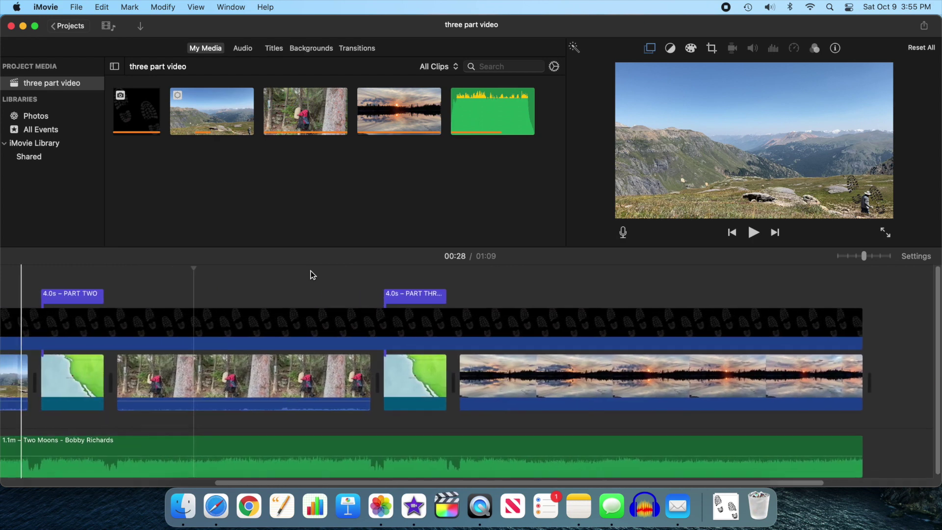
scroll(312, 274, left, 6)
scroll(204, 293, left, 2)
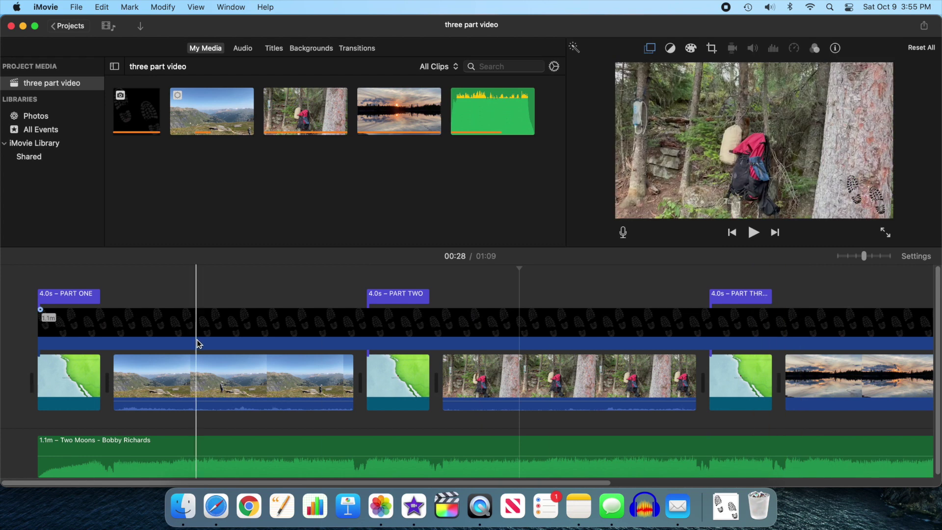
click(212, 379)
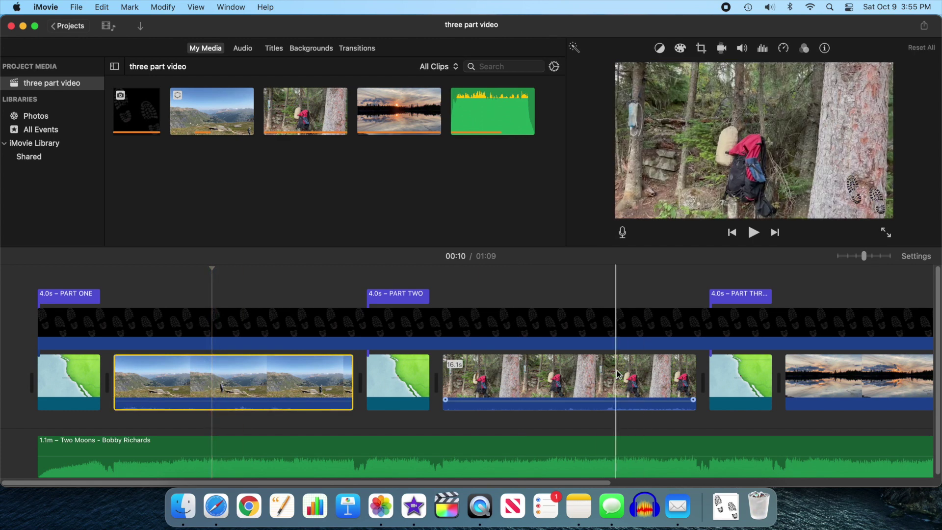
click(600, 373)
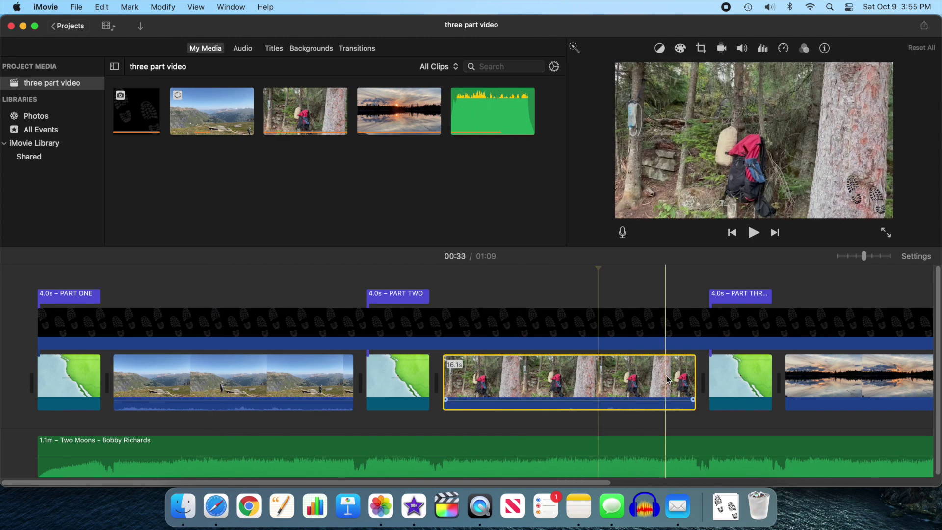
click(816, 384)
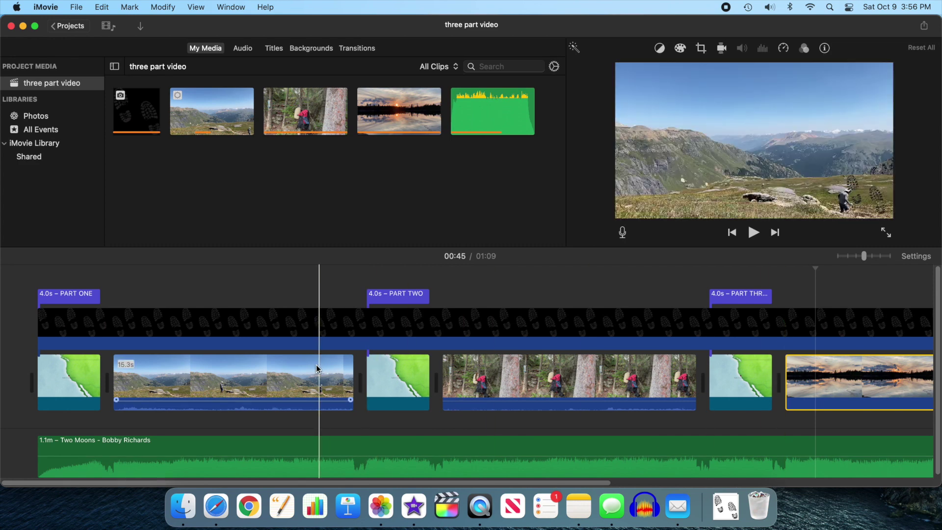
click(131, 323)
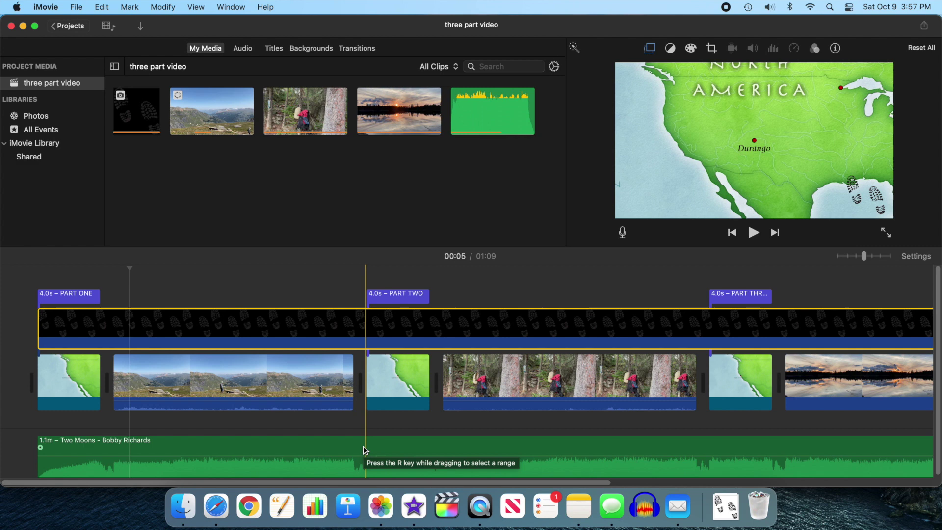
Split the footprints background and Two Moons music where Part Two starts, then play back to check.
click(363, 450)
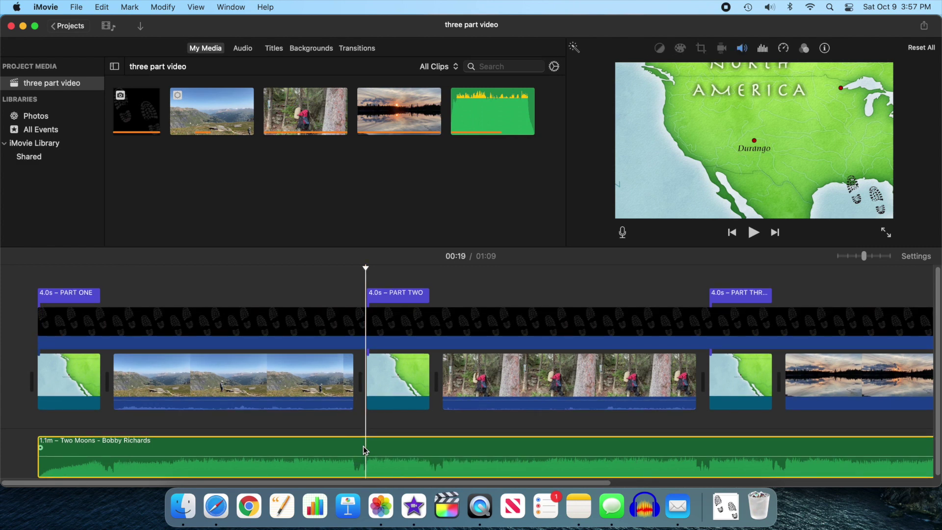
drag(364, 450, 368, 319)
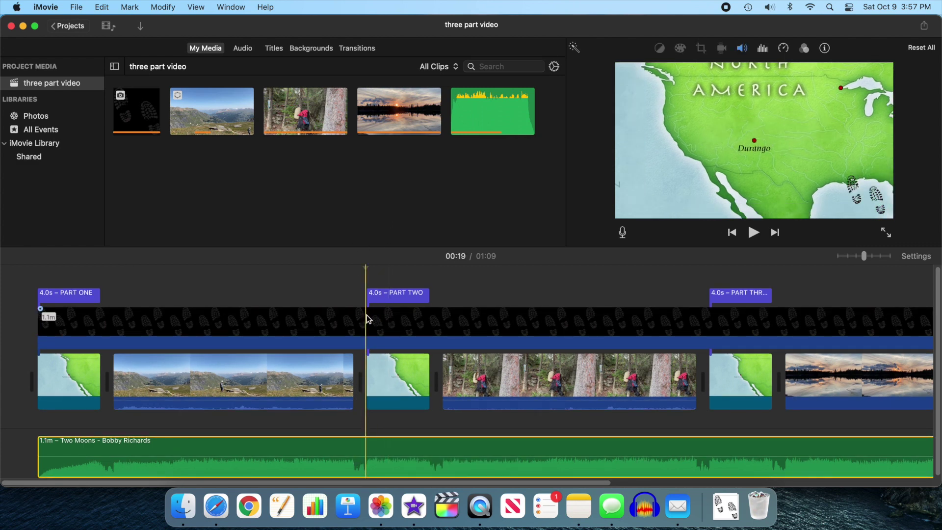
click(367, 319)
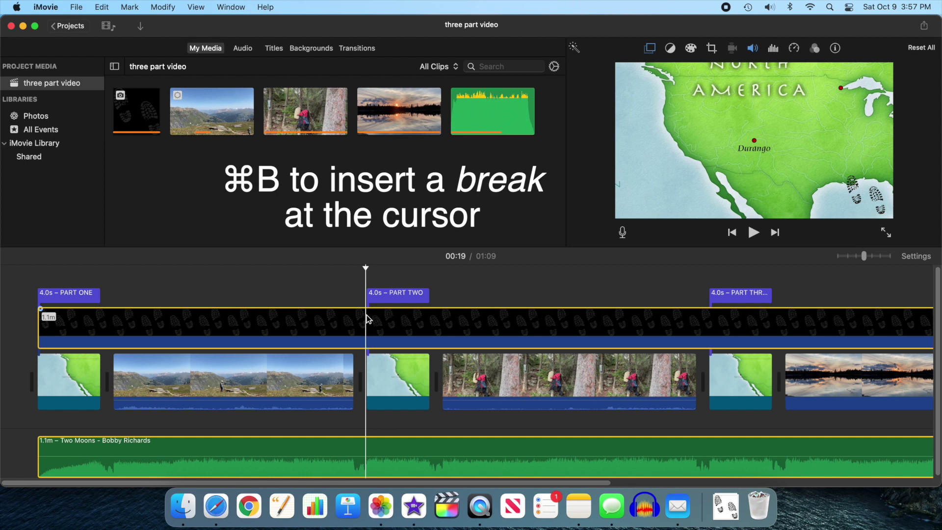
key(super+b)
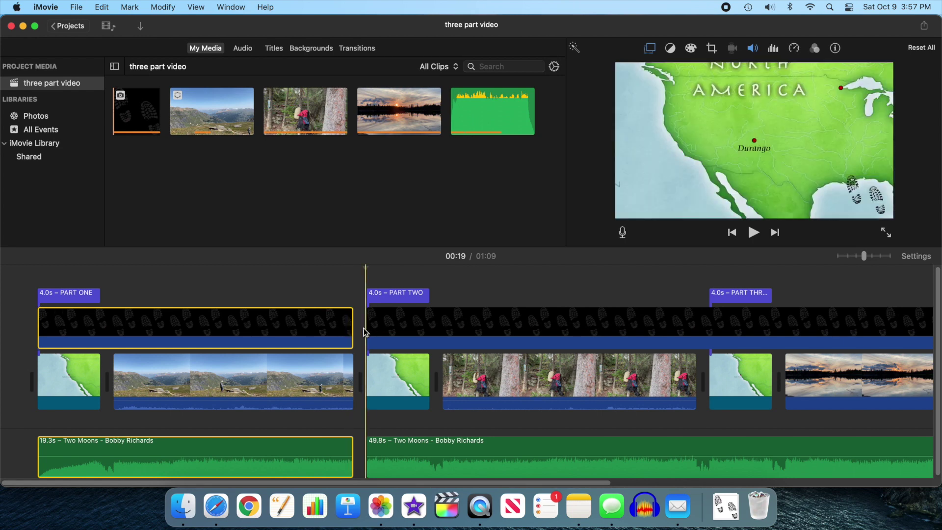
click(337, 292)
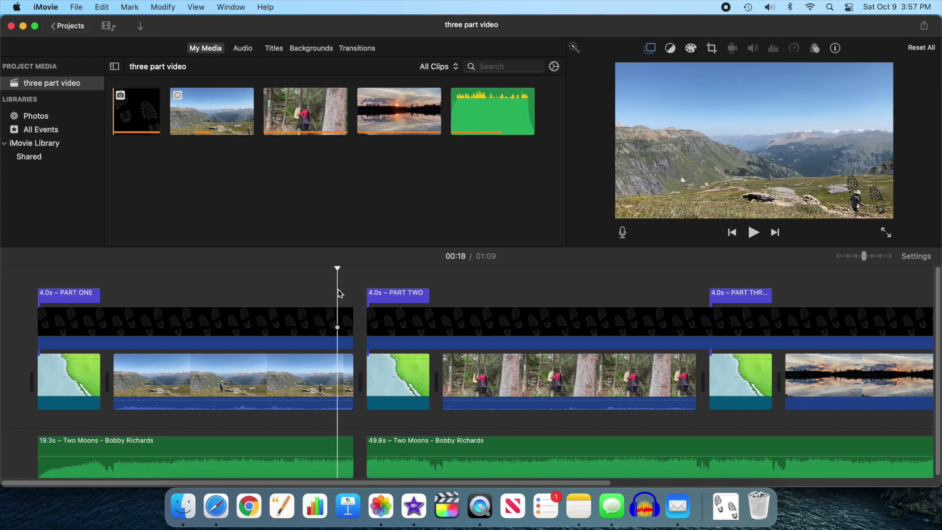
key(space)
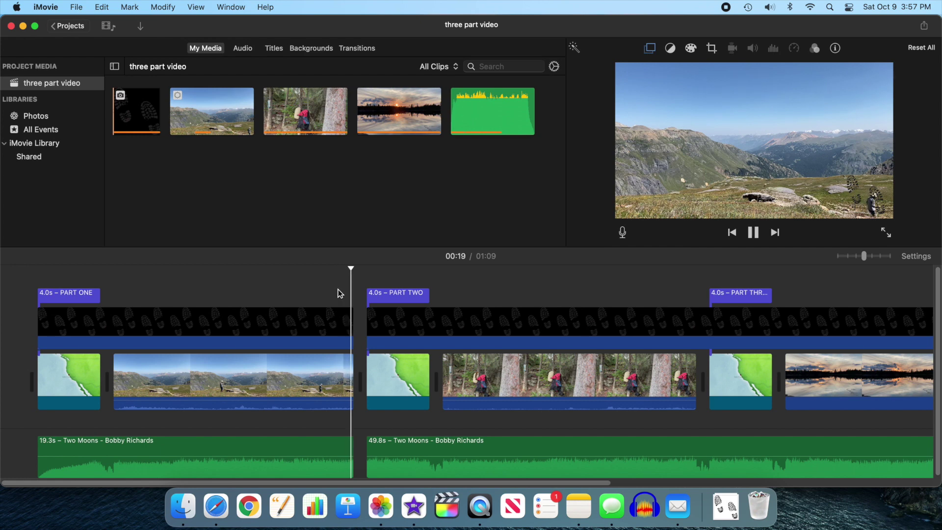
key(space)
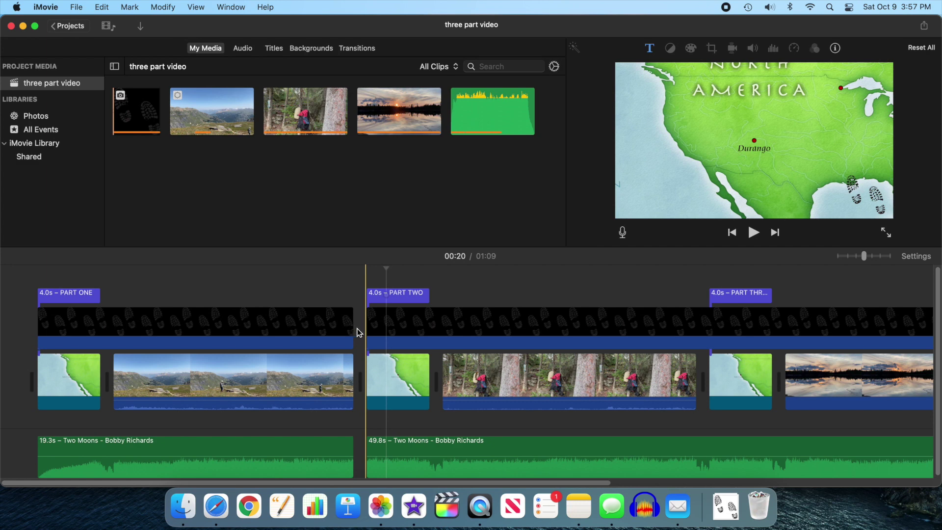
Split Part Two's background and music pieces where Part Three begins.
click(707, 322)
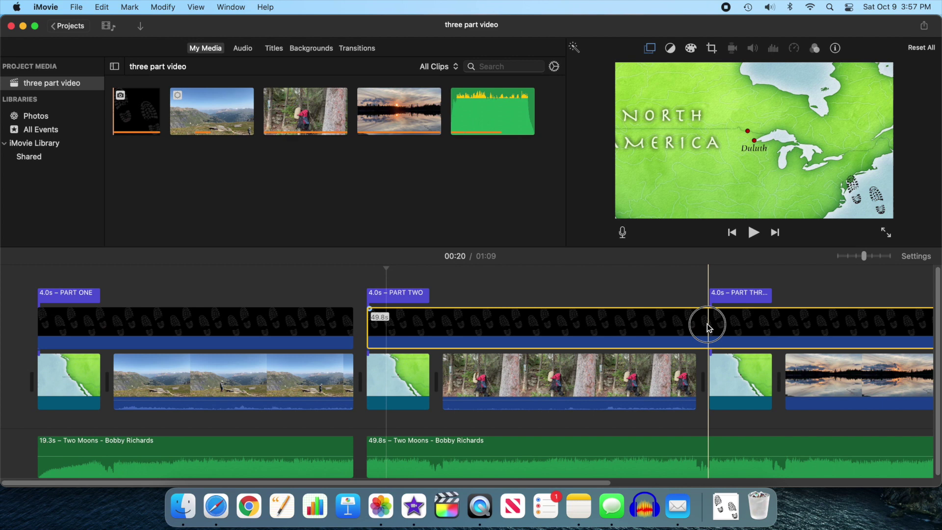
click(708, 446)
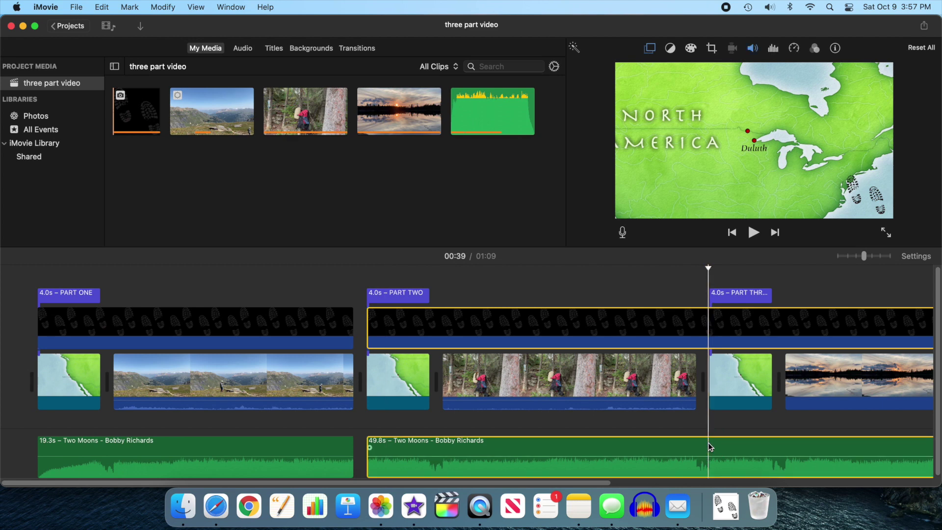
key(super+b)
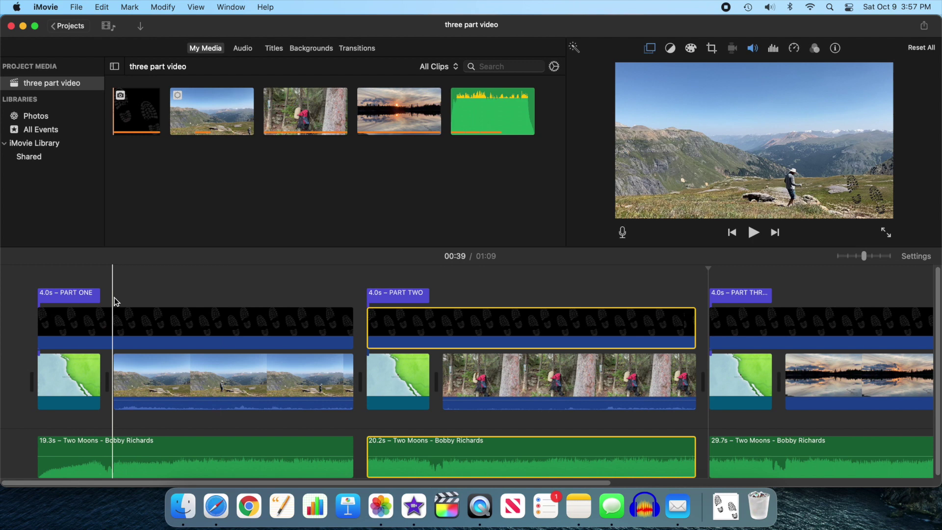
Marquee-select Part One's title, map and mountain clips, background and music, and copy them.
drag(64, 274, 240, 474)
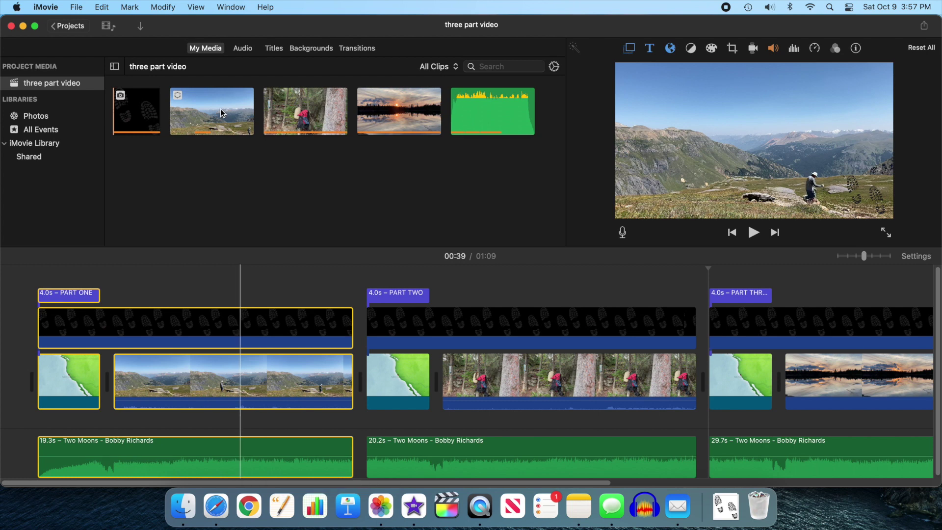
click(101, 7)
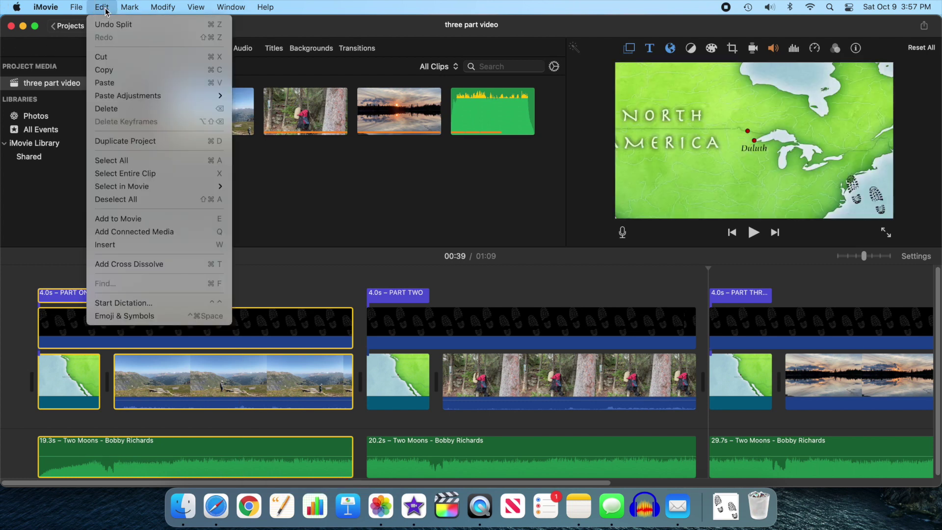
click(110, 70)
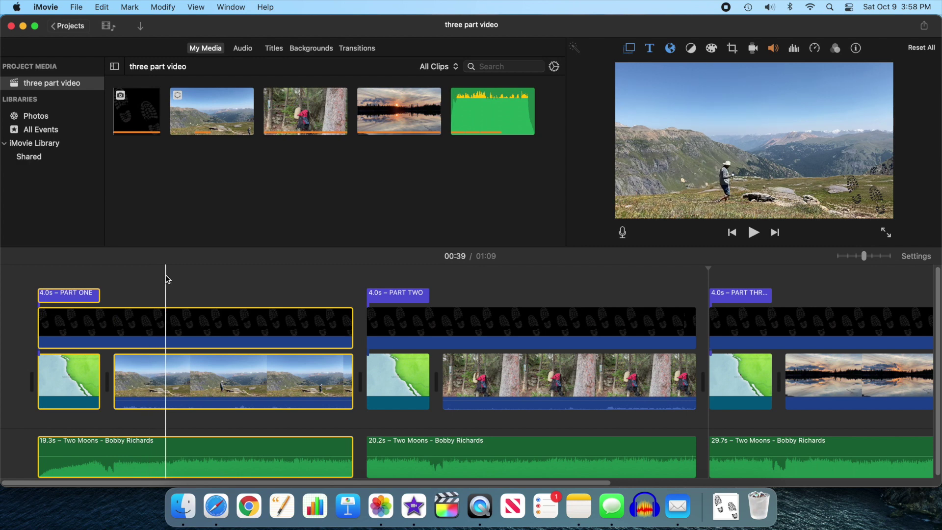
Create a new movie project and paste Part One's title, clips, overlay and 19.3s music into it.
click(76, 27)
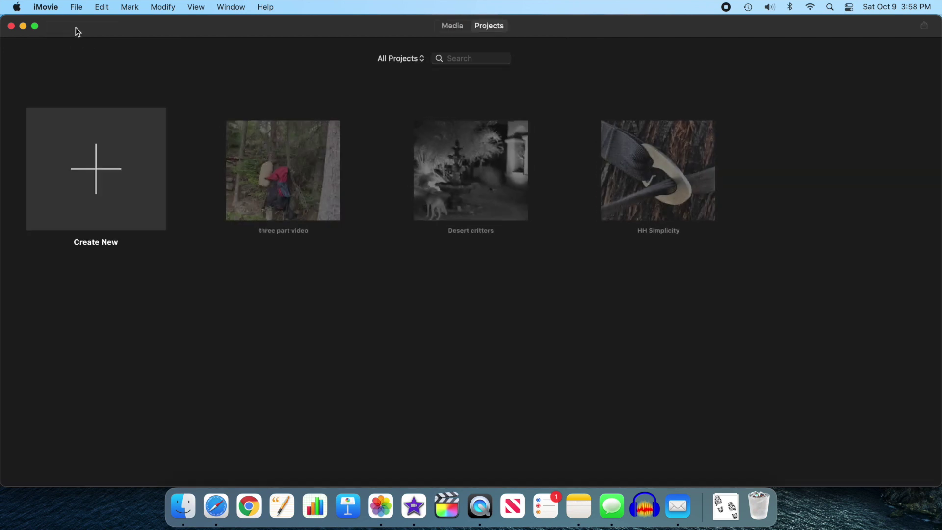
click(96, 179)
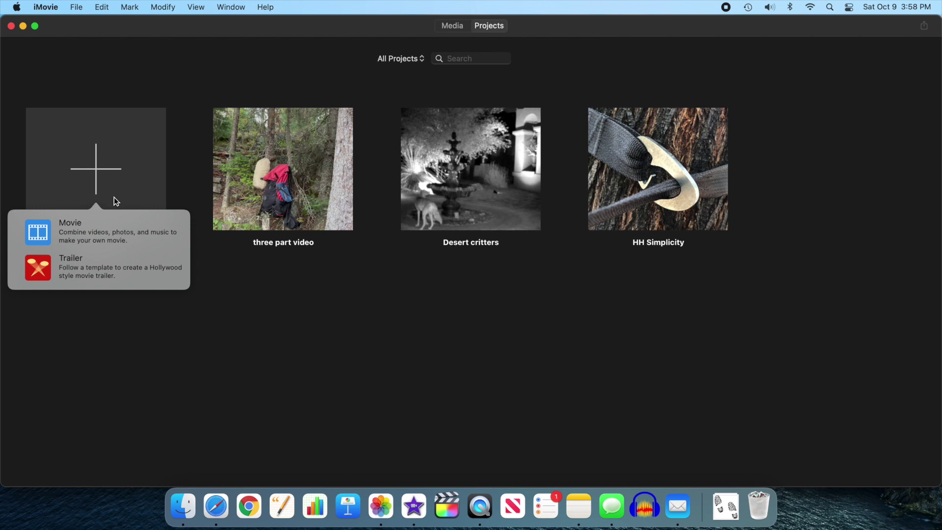
click(84, 235)
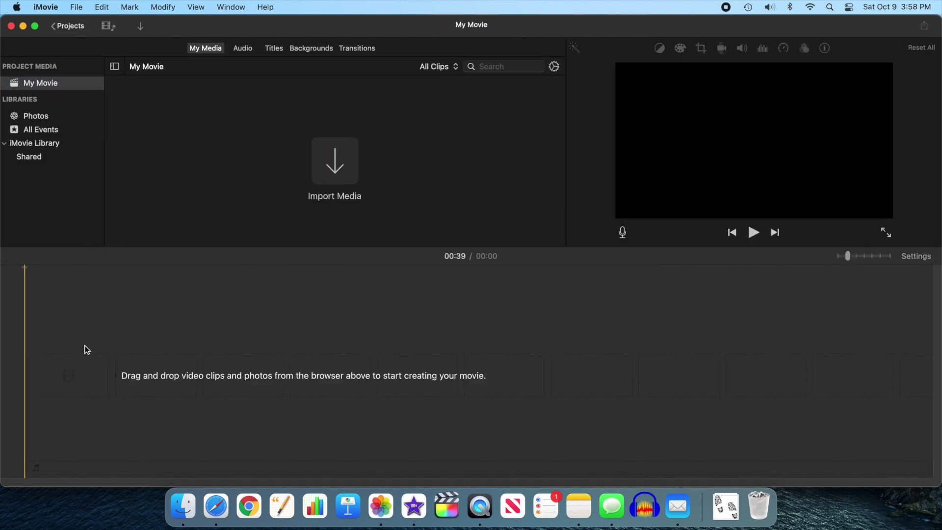
click(102, 7)
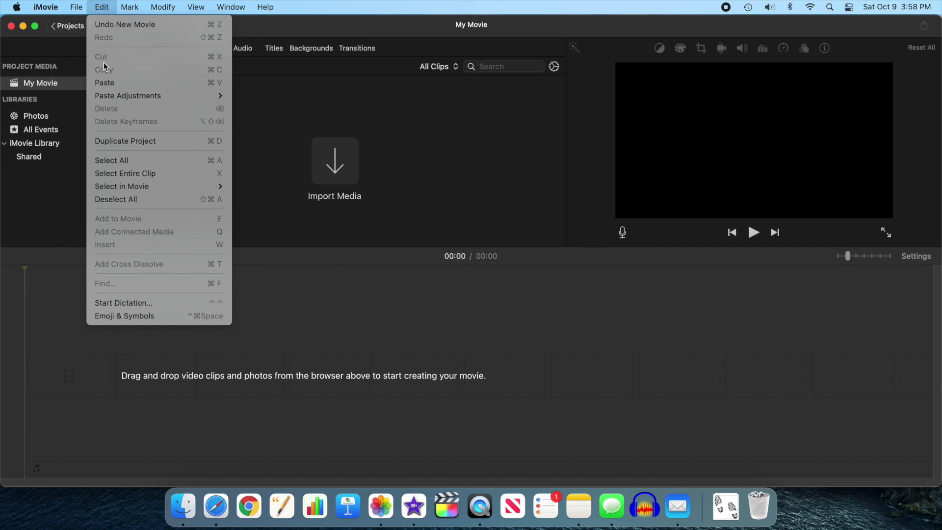
click(104, 82)
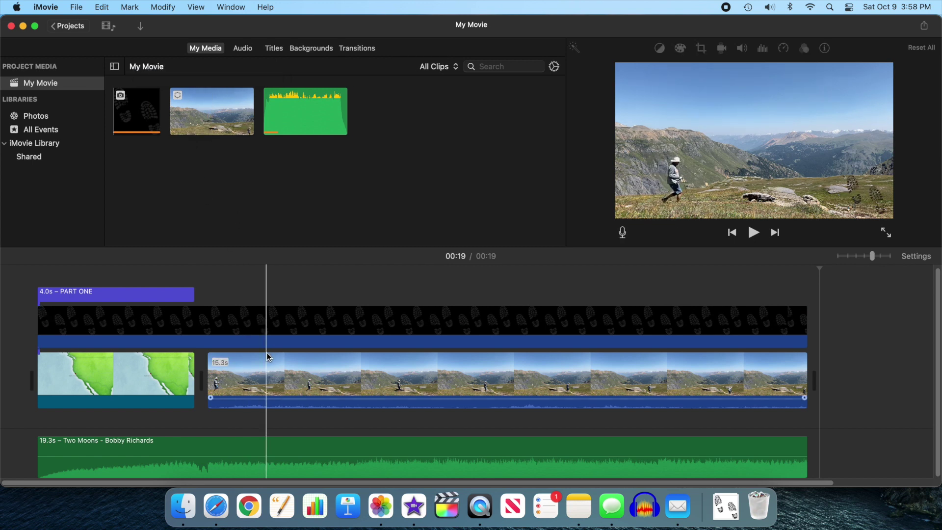
Start a YouTube & Facebook share, cancel it, and return toward Projects to name the movie.
click(924, 26)
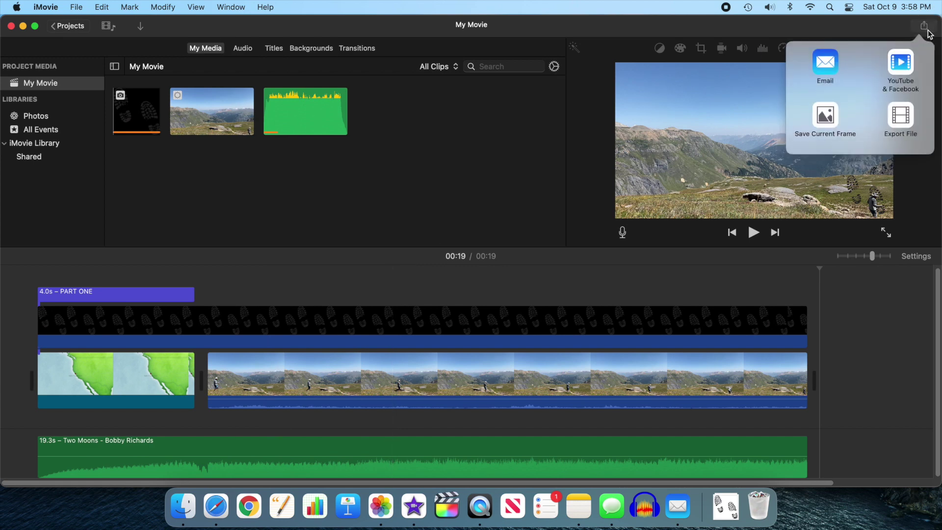
click(908, 65)
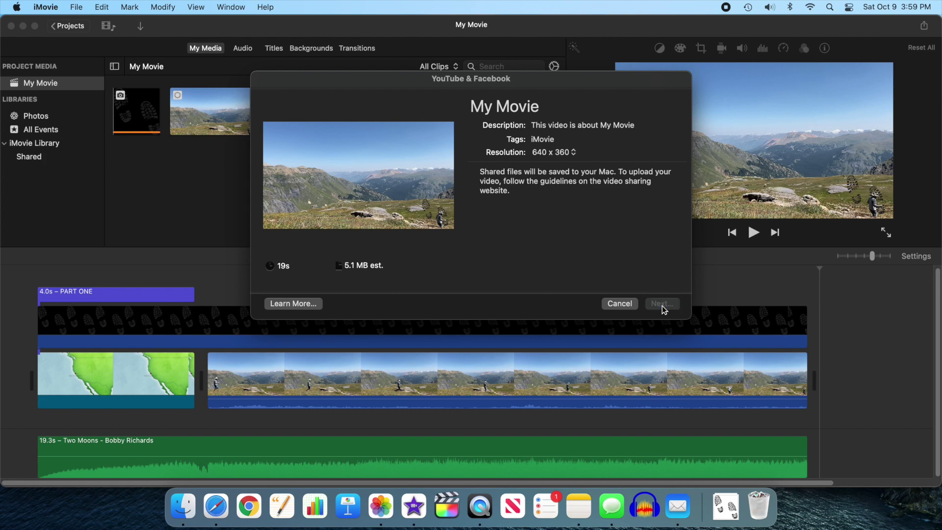
click(661, 304)
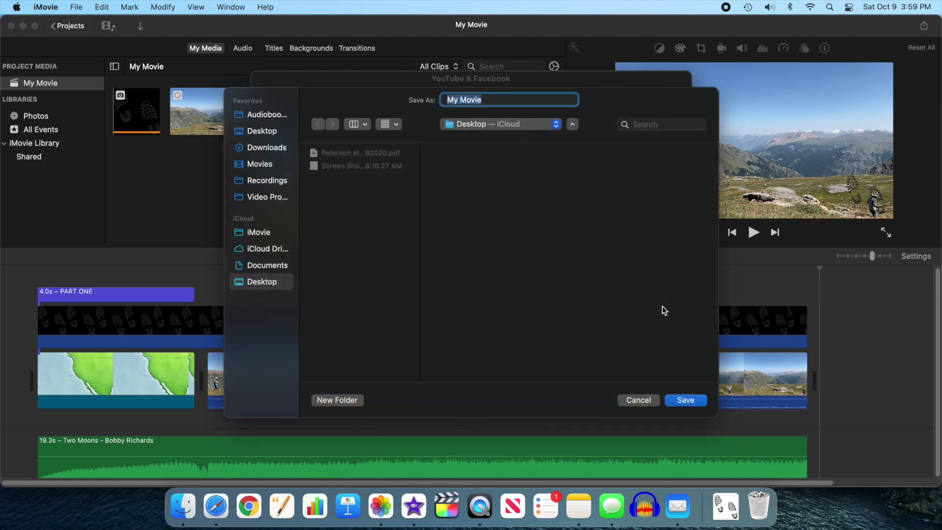
click(646, 399)
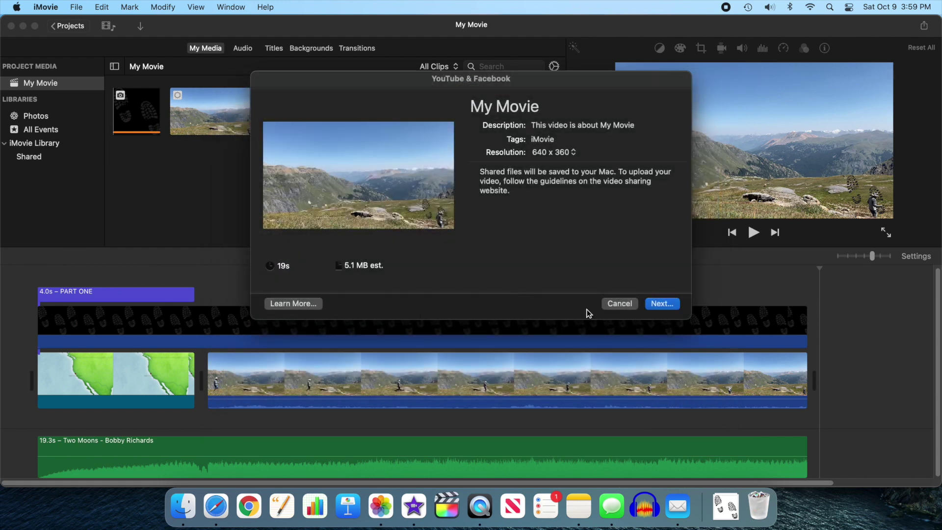
click(619, 304)
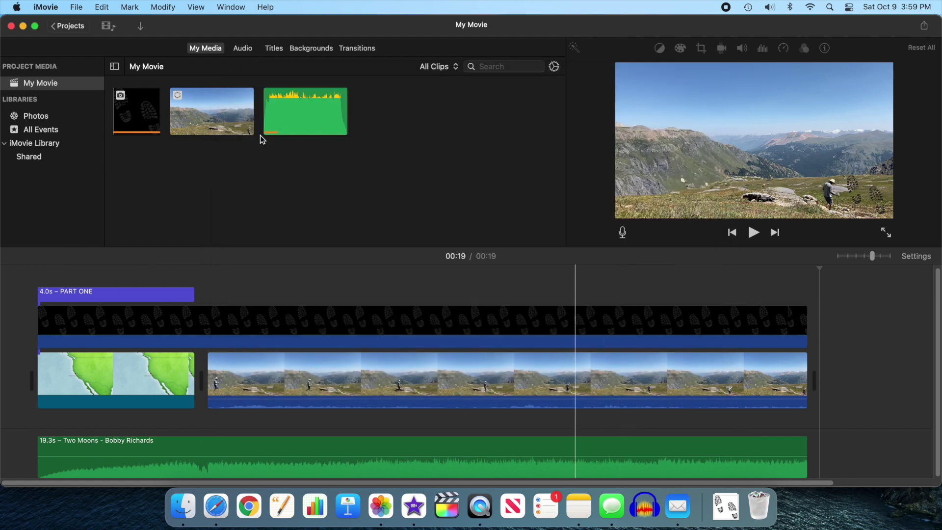
click(55, 28)
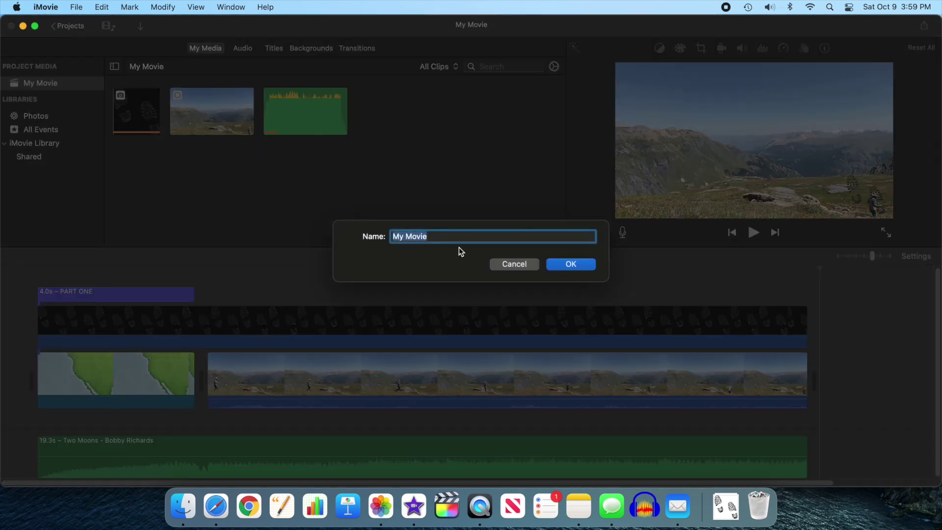
Name the new movie 'part one' and open the three part video project.
text(part one)
key(Return)
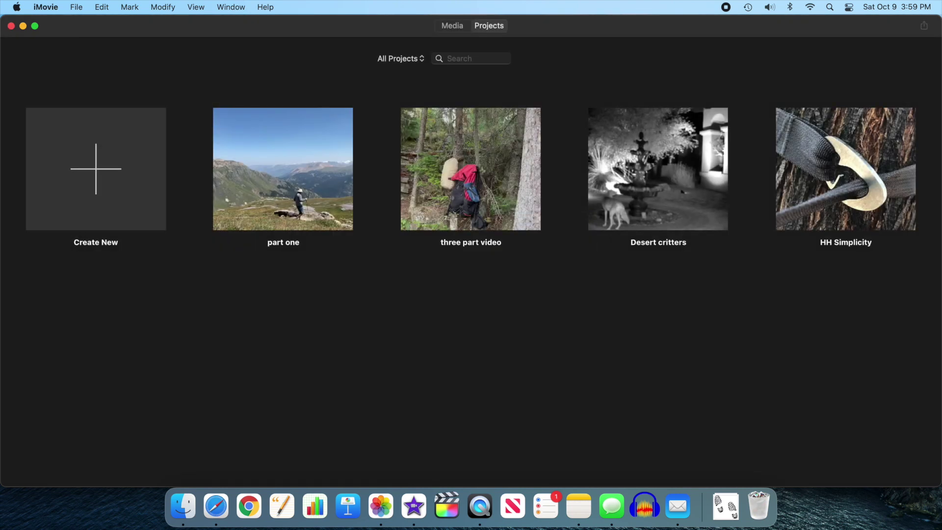
mouse_move(294, 243)
double_click(453, 199)
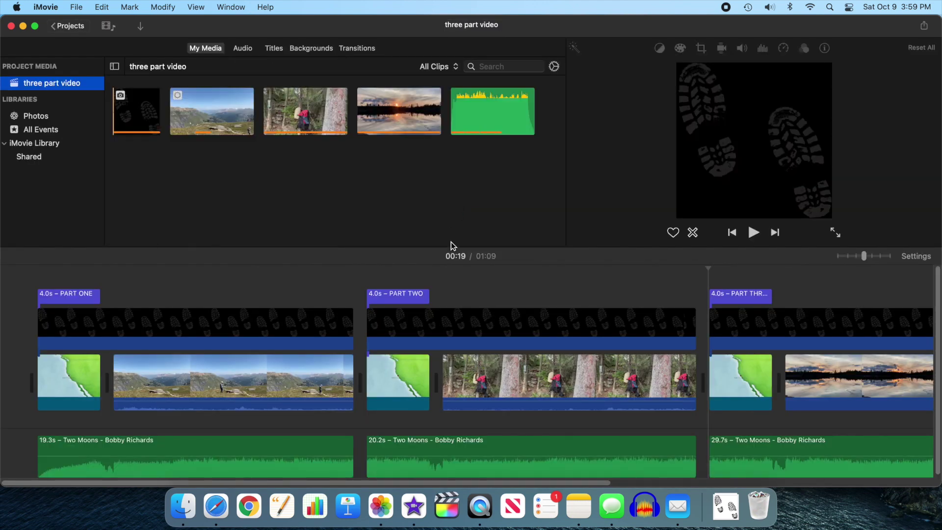
Copy PART TWO's title, clips, overlay and 20.2s music, then return to the Projects list.
drag(388, 276, 588, 462)
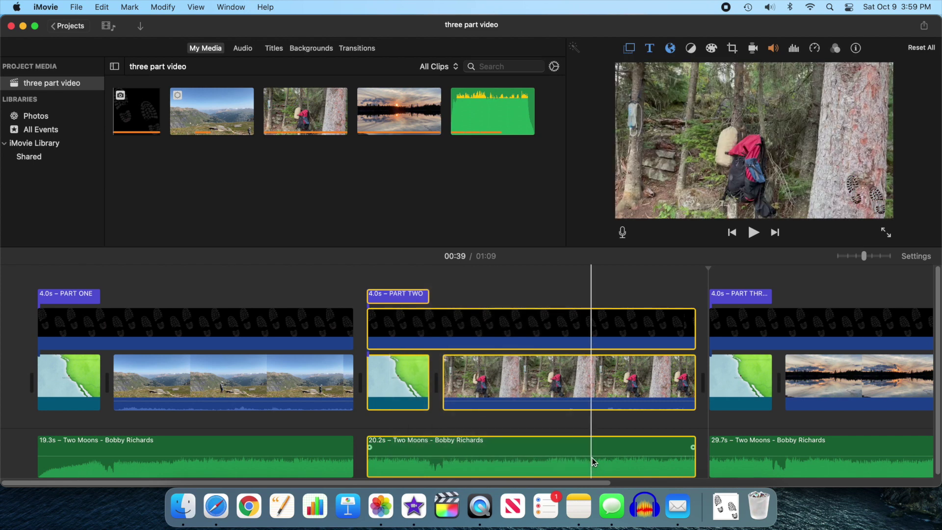
click(101, 7)
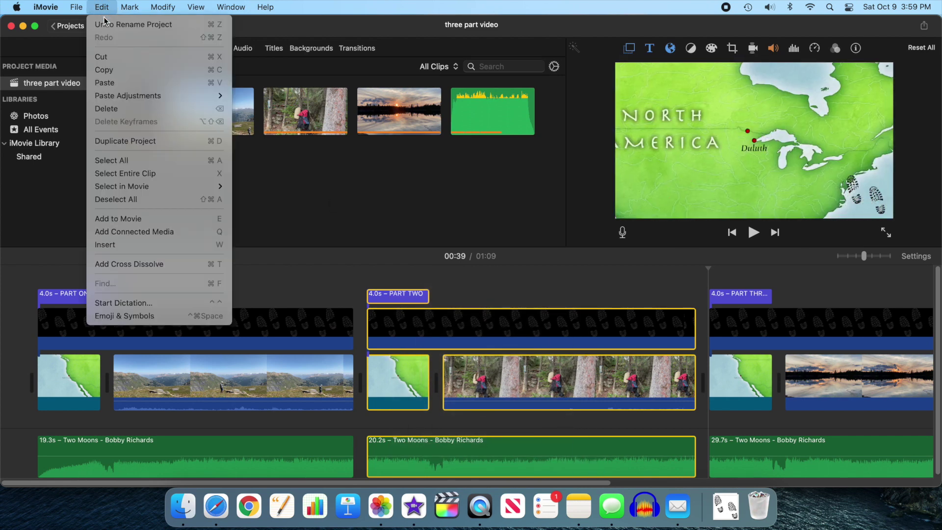
click(111, 73)
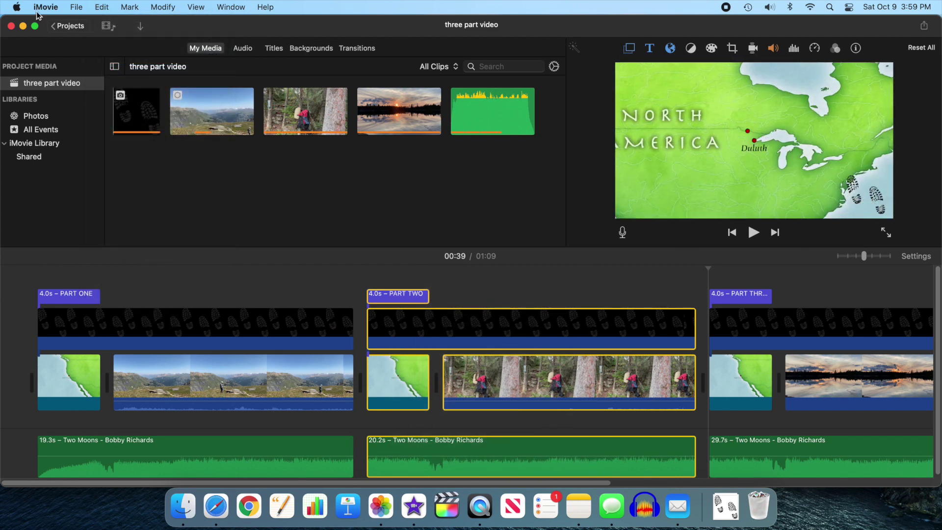
click(69, 26)
click(99, 181)
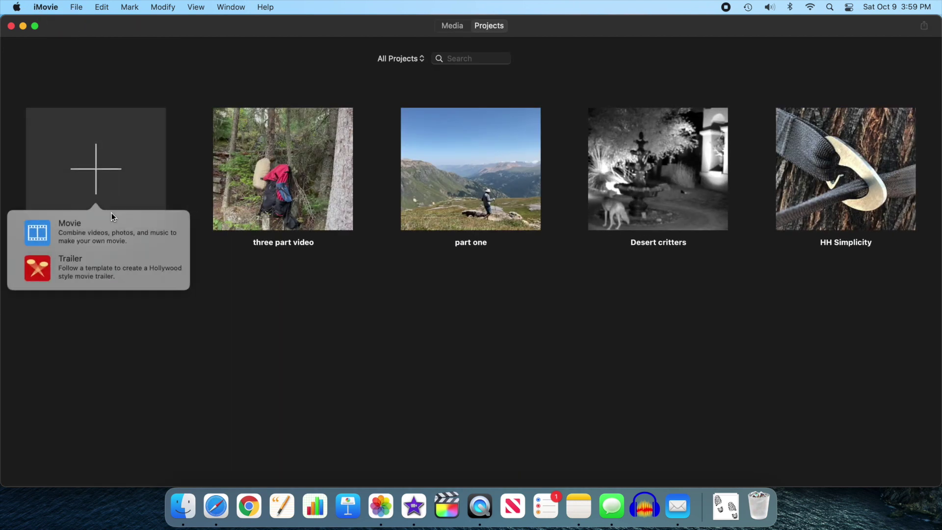
Make the new project a movie and paste PART TWO's title, clips and music into it.
click(93, 238)
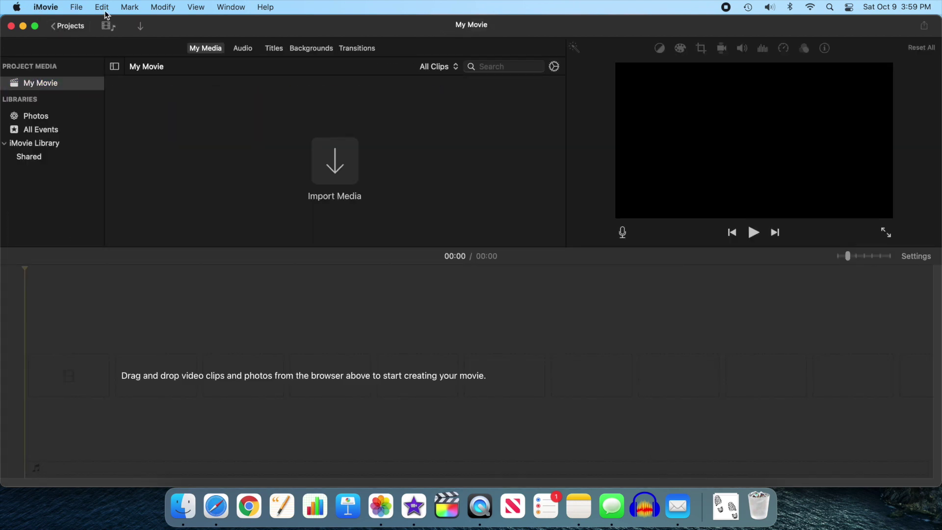
click(104, 9)
click(112, 83)
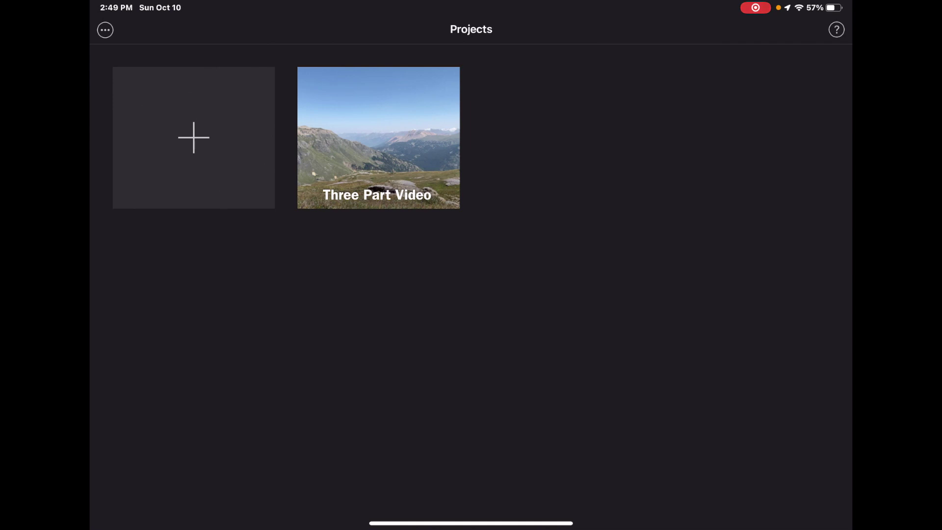
Open Three Part Video in the editor and look through its three titled sections.
click(379, 138)
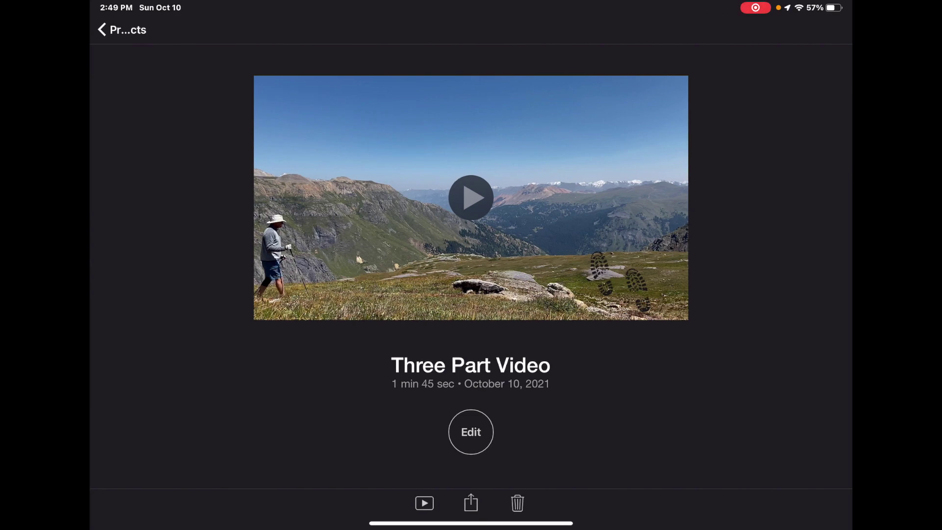
click(471, 432)
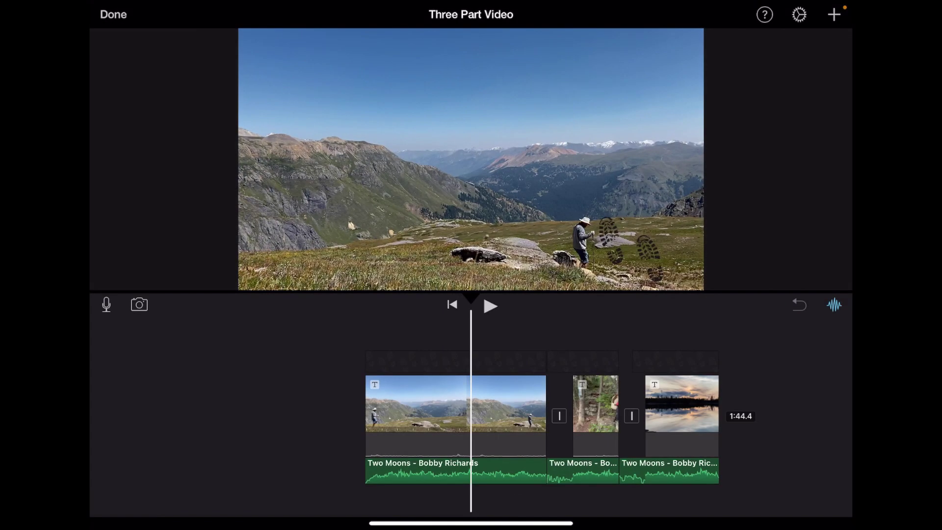
scroll(539, 427, right, 5)
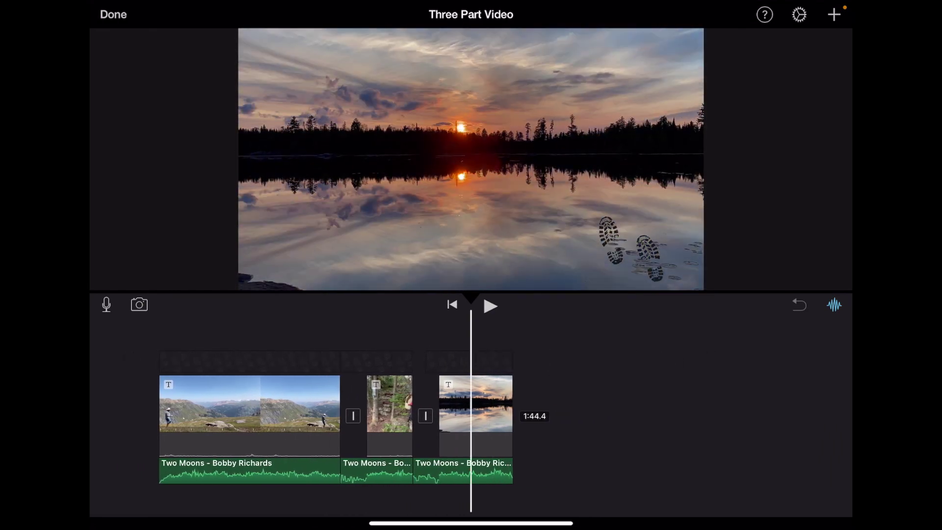
scroll(441, 427, left, 6)
scroll(540, 427, right, 5)
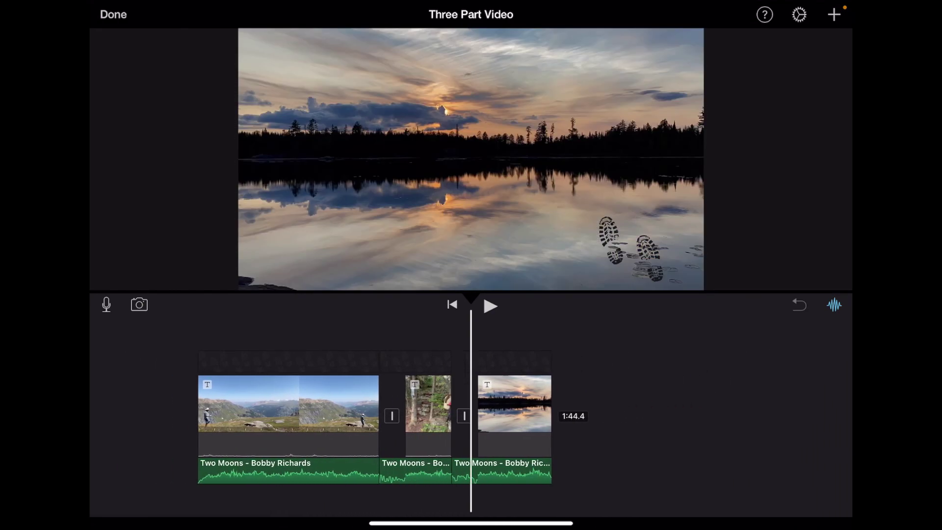
scroll(442, 427, left, 5)
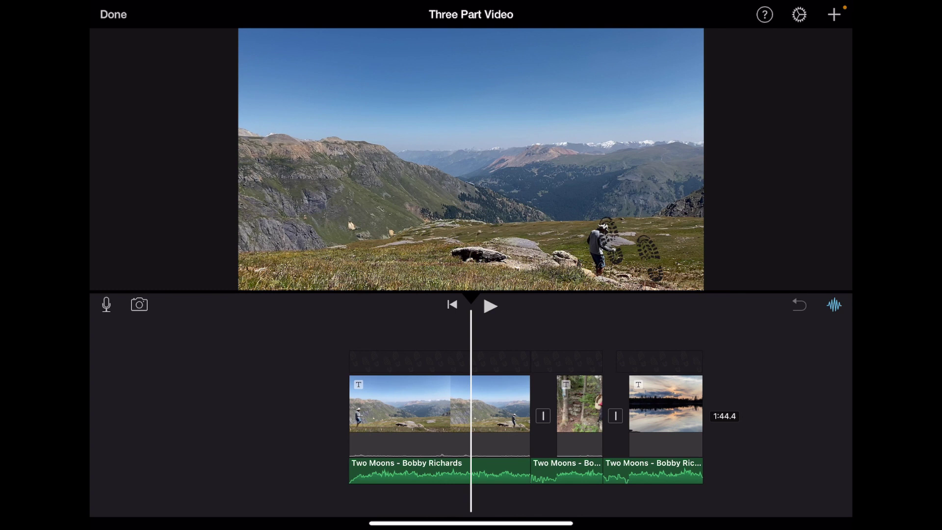
Select the footprint overlay pieces above each clip and move one into the track's second slot.
click(567, 362)
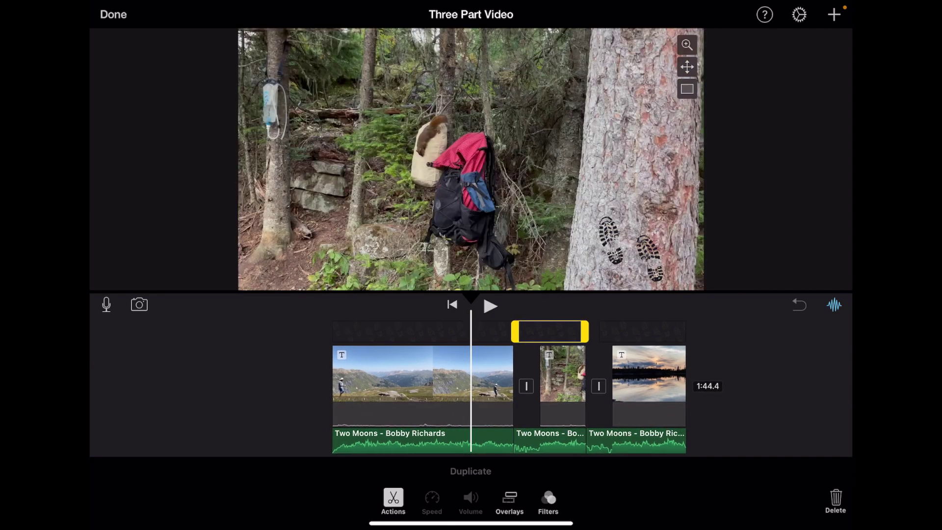
click(368, 331)
click(510, 331)
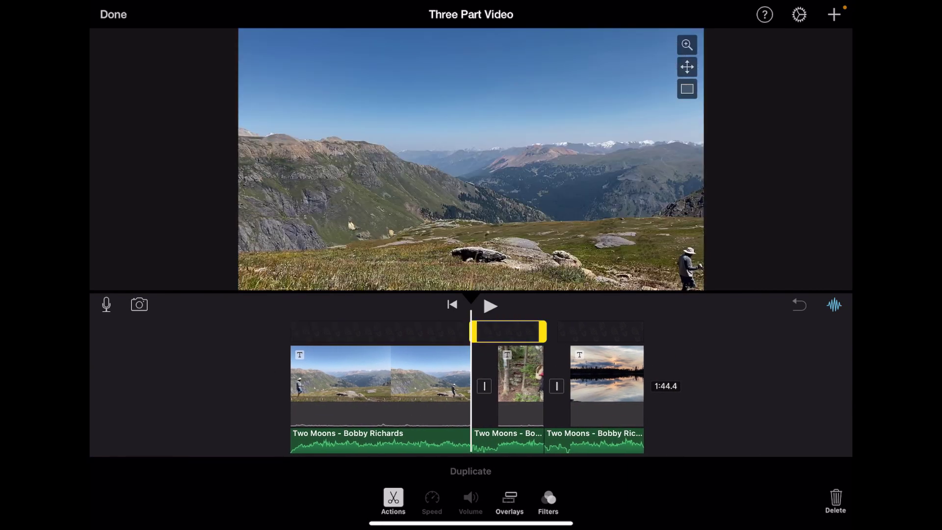
click(601, 331)
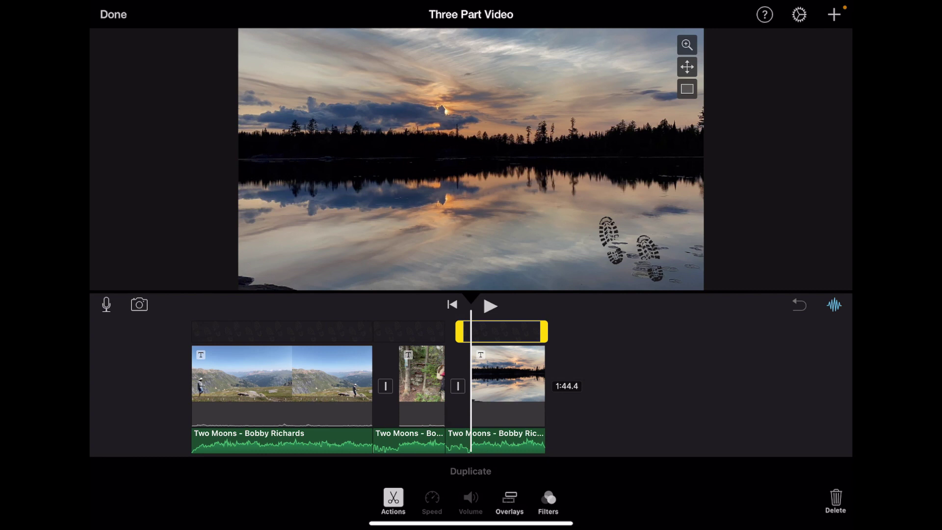
drag(501, 331, 557, 331)
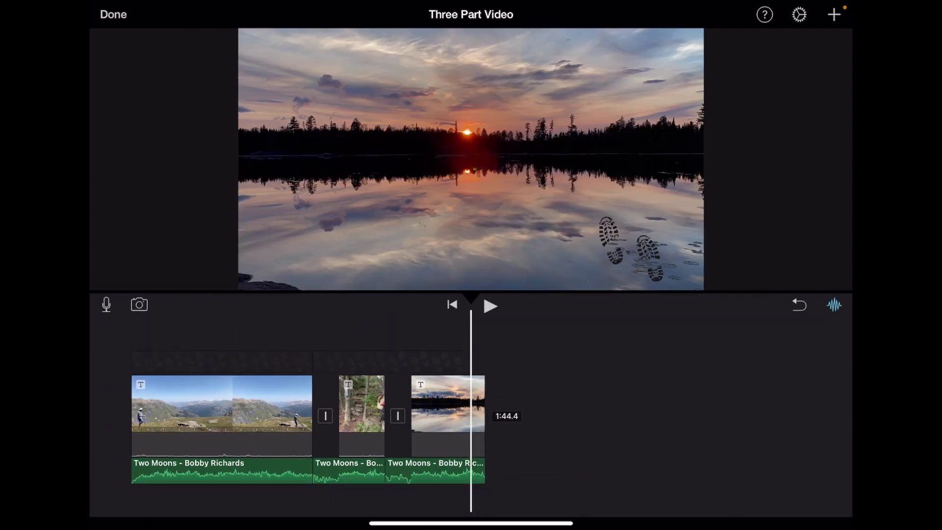
Trim the footprint overlay's end back to the playhead.
click(387, 361)
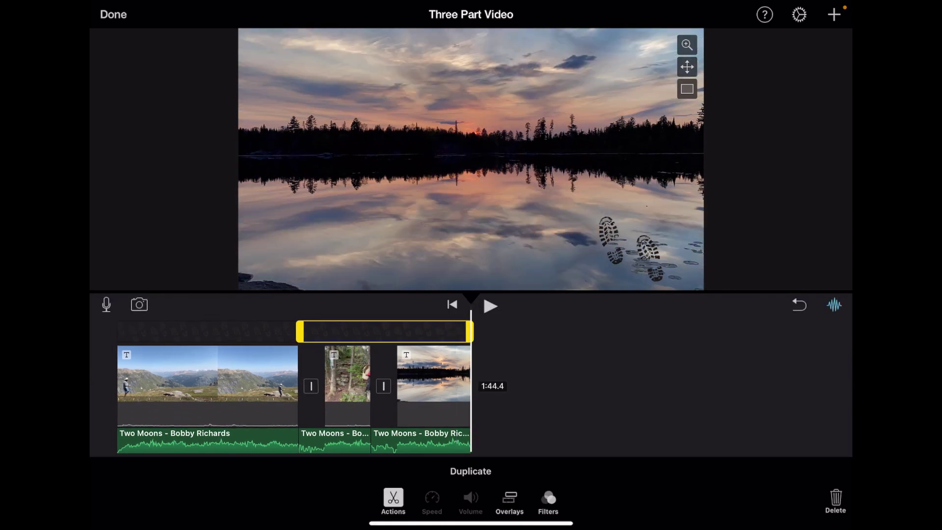
scroll(471, 393, left, 3)
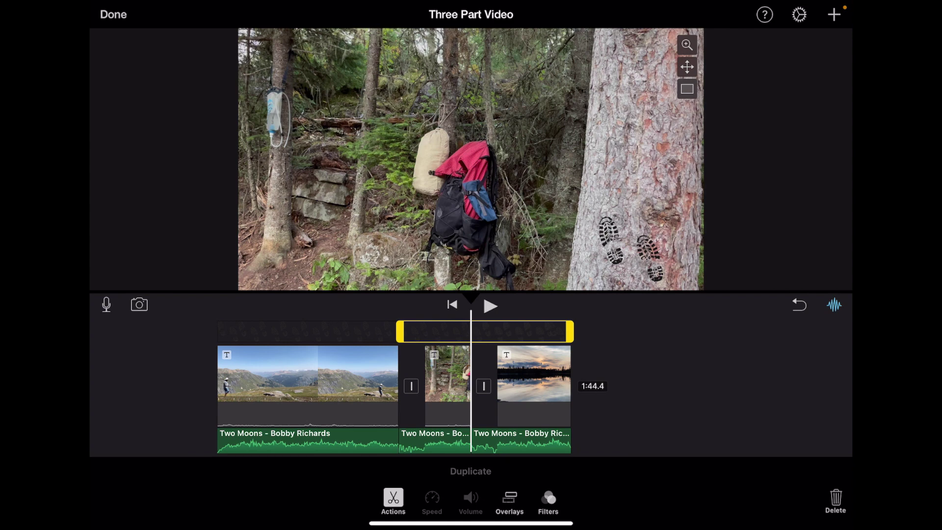
drag(569, 331, 471, 331)
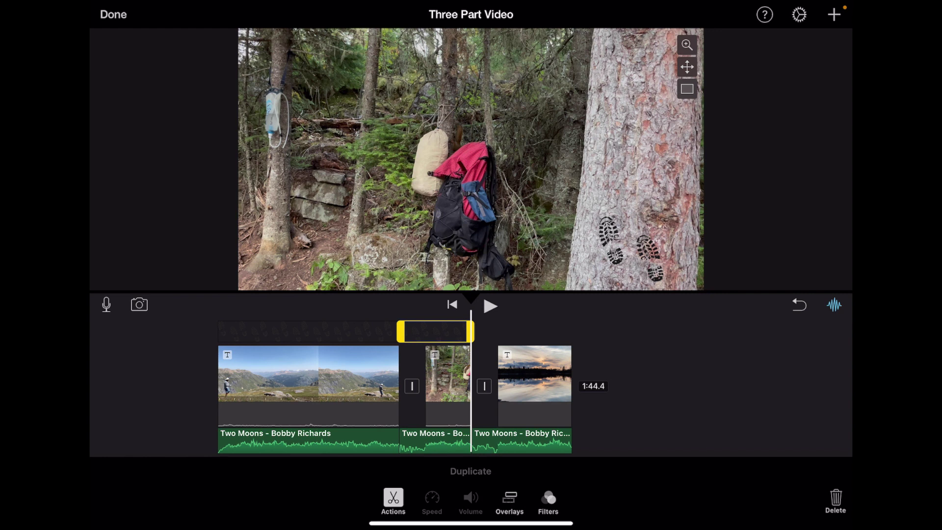
mouse_move(470, 332)
mouse_down()
mouse_move(546, 332)
mouse_move(469, 331)
mouse_up()
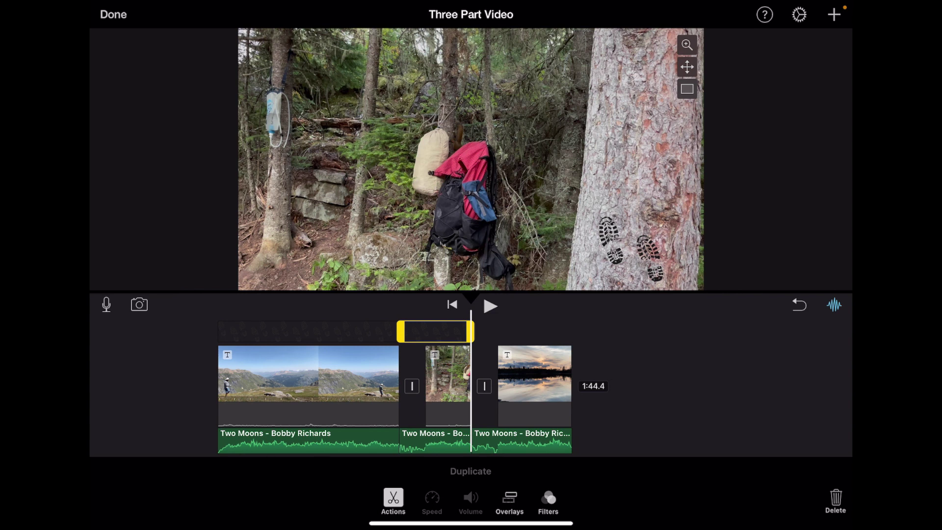
scroll(404, 387, left, 2)
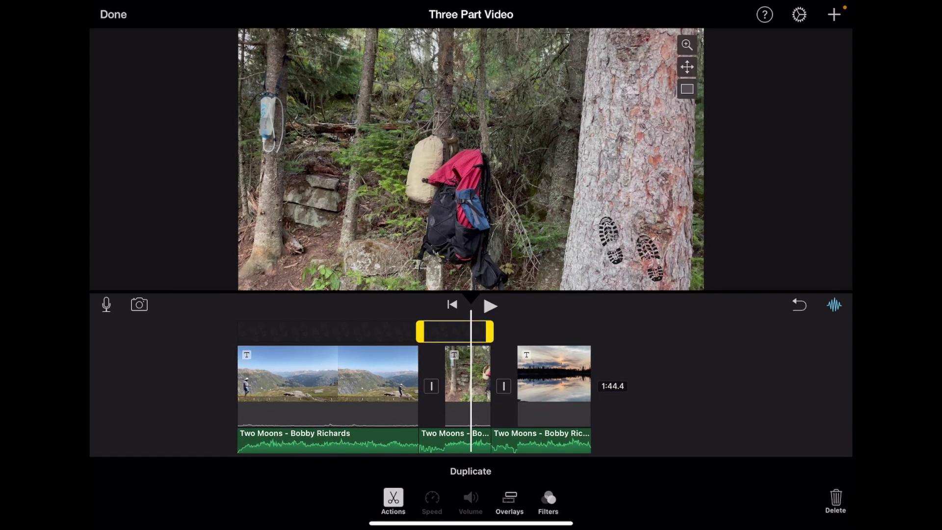
Duplicate the footprints overlay and drag the copy along the overlay track.
click(470, 471)
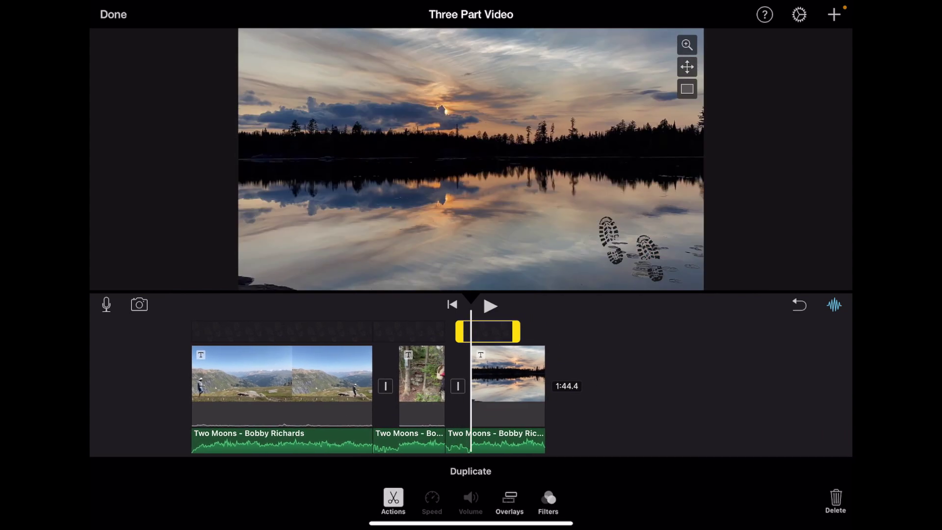
drag(517, 331, 545, 331)
scroll(343, 387, right, 3)
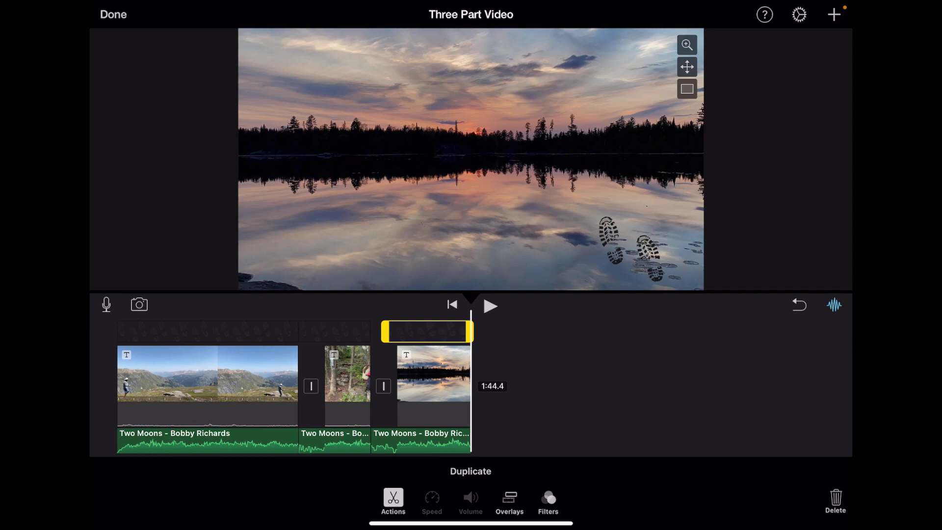
scroll(471, 402, left, 5)
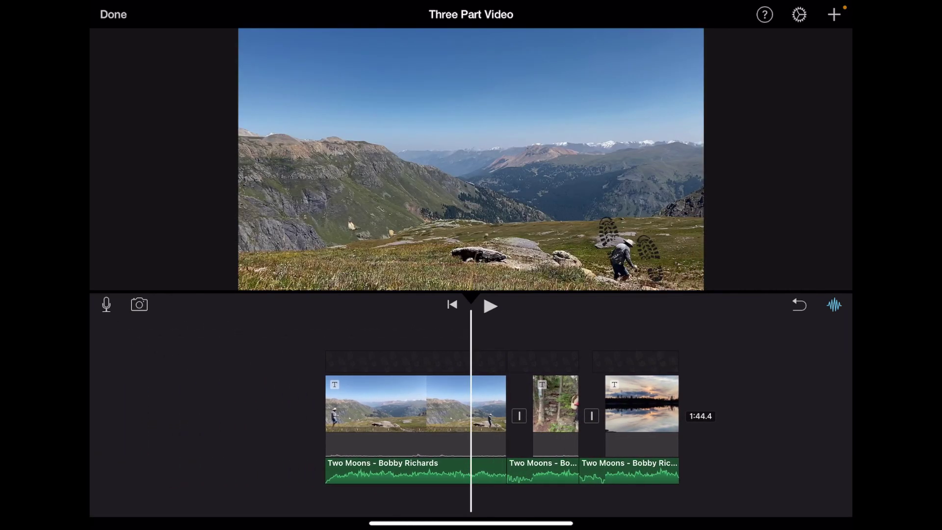
Split the first music segment, undo that split, then leave the editor for the project page.
click(441, 470)
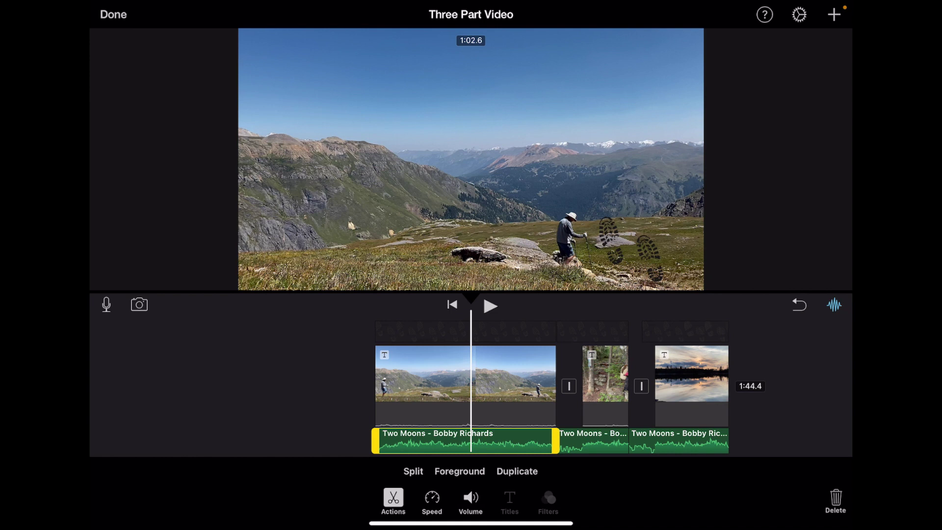
click(413, 471)
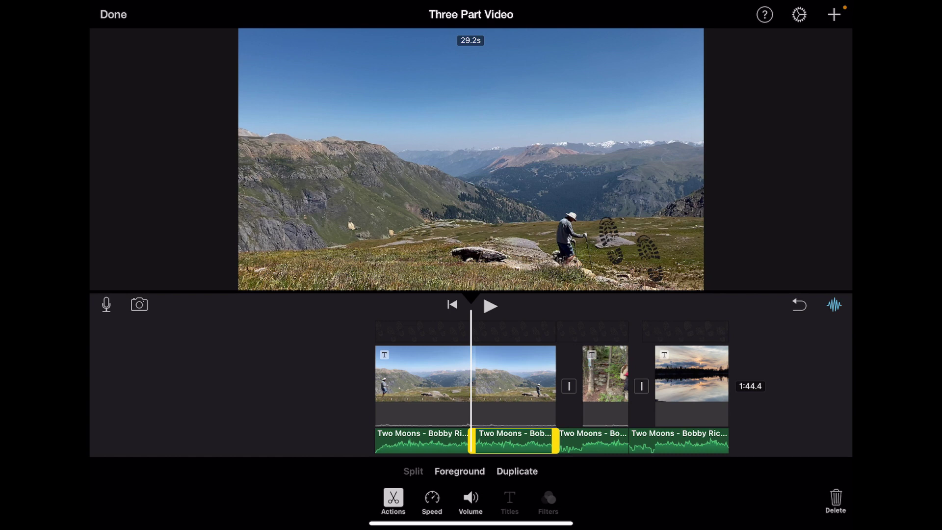
key(ctrl+z)
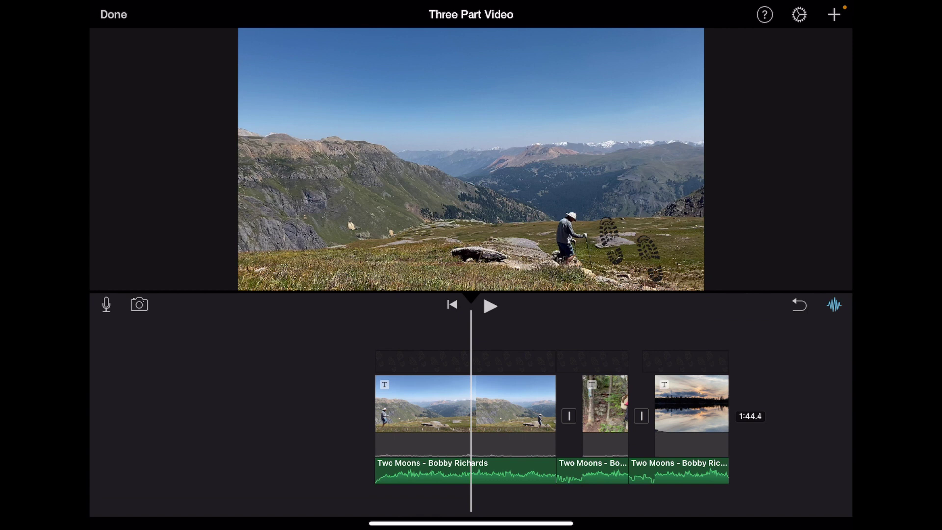
click(422, 403)
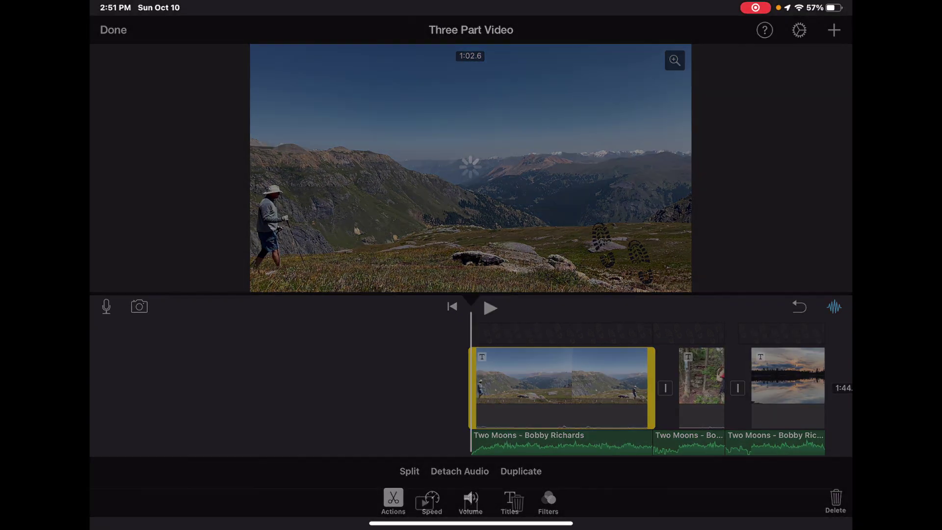
click(113, 14)
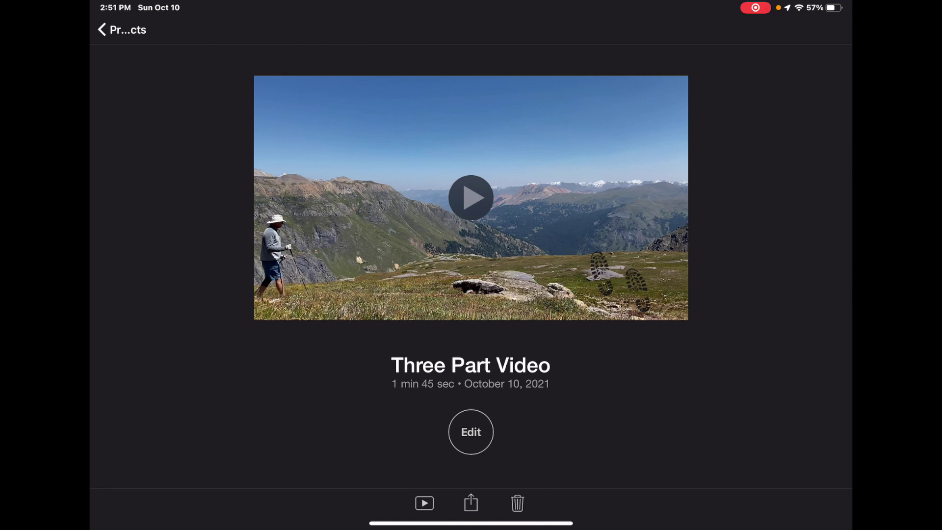
Share Three Part Video with type set to Project and save the bundle to Files.
click(470, 503)
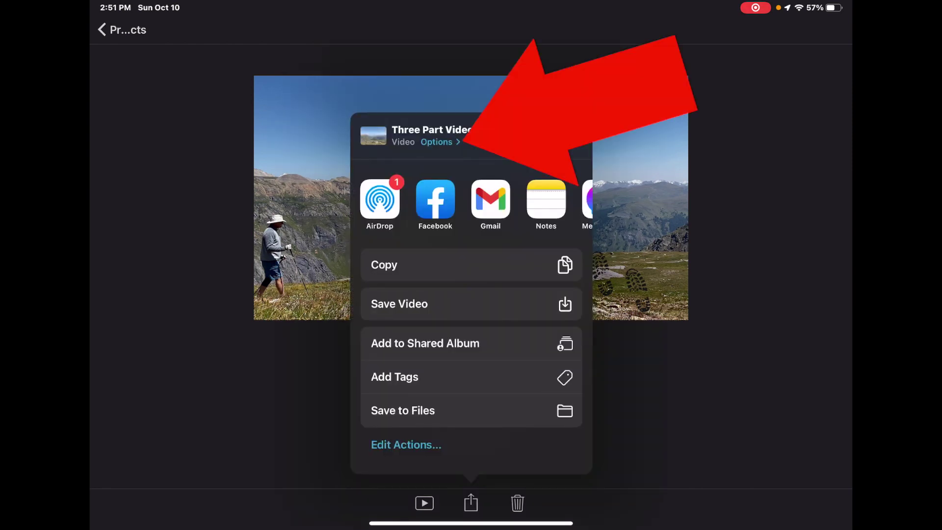
click(436, 142)
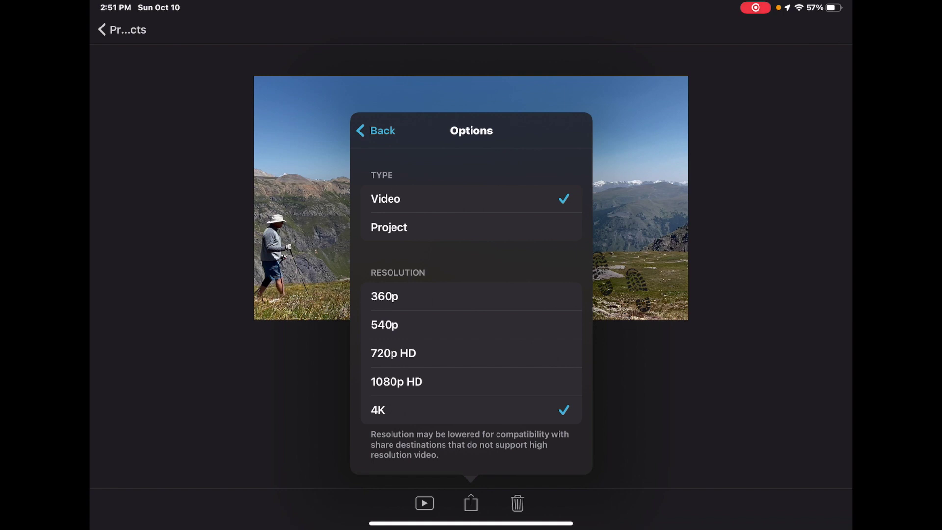
click(389, 227)
click(376, 131)
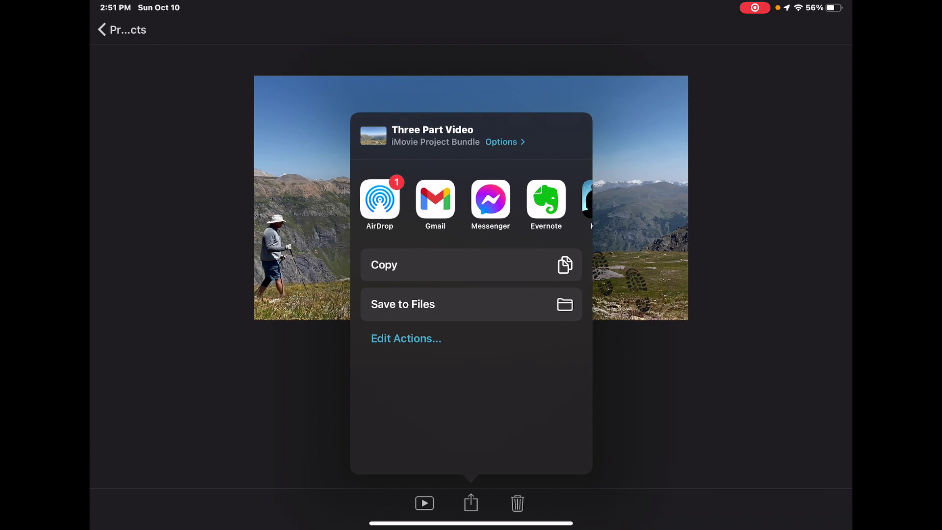
click(403, 305)
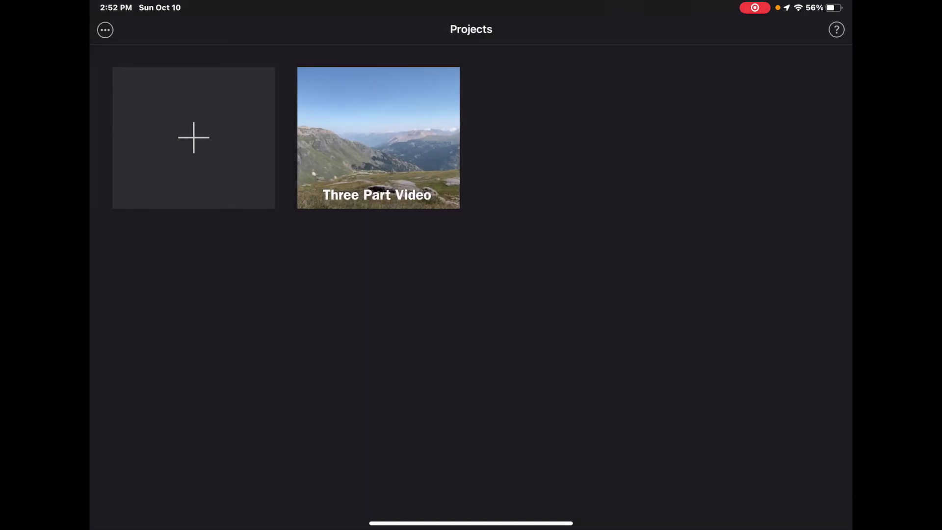
Import the saved project bundle from iCloud Drive > iMovie, creating Three Part Video 1.
click(105, 29)
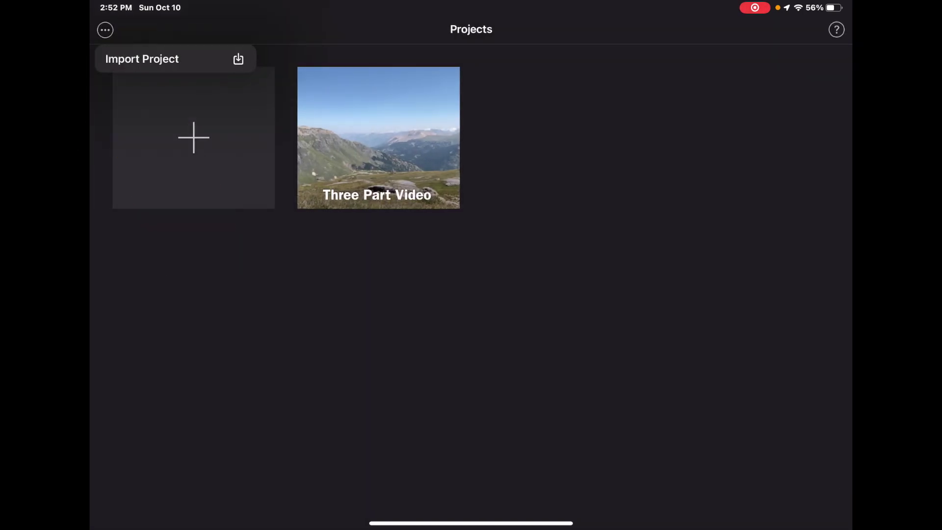
click(143, 59)
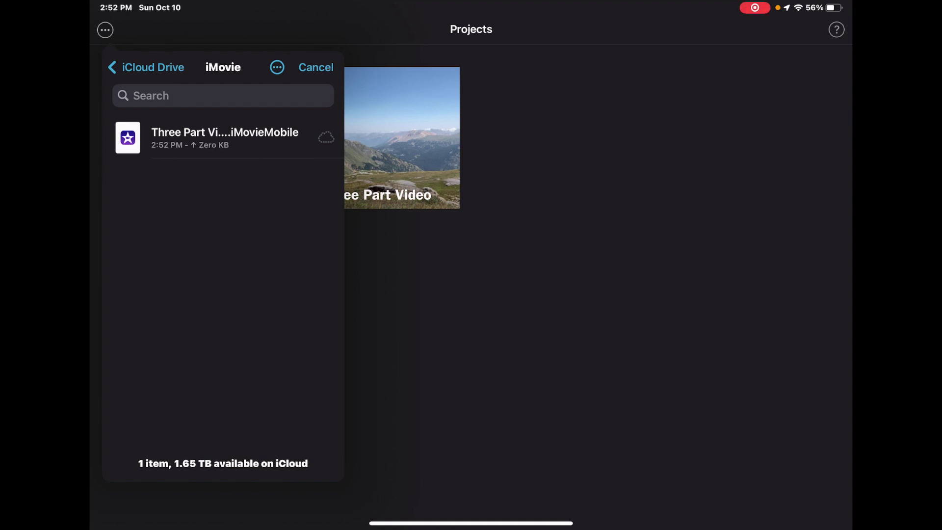
click(224, 137)
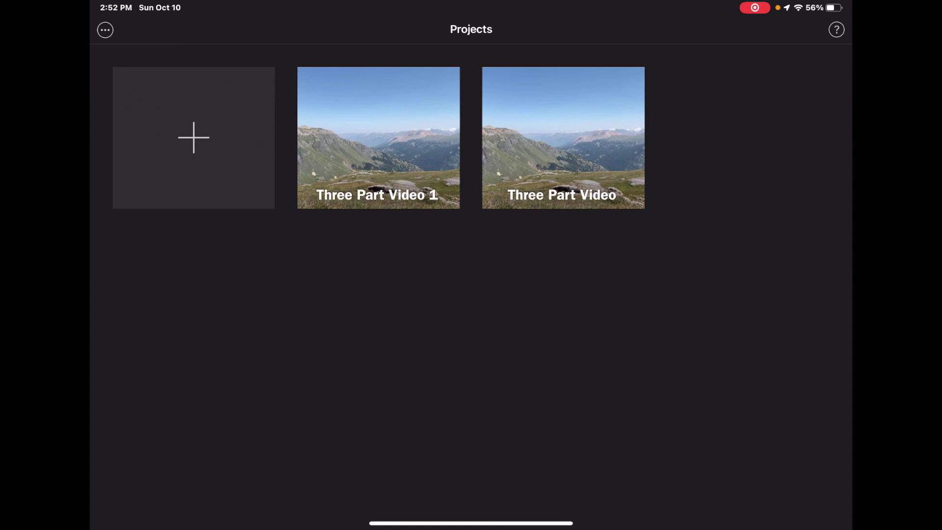
In Three Part Video 1, delete the forest and sunset clips and the two extra Two Moons music segments.
click(378, 137)
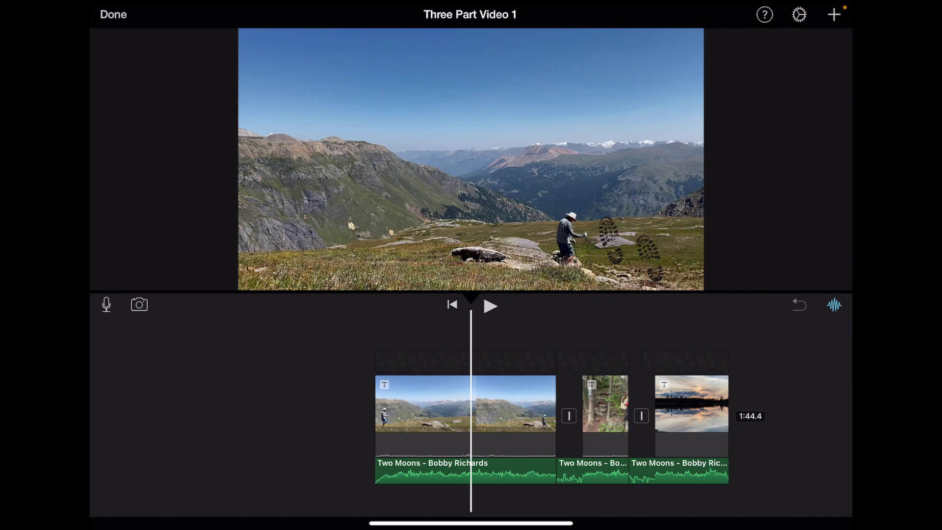
click(605, 403)
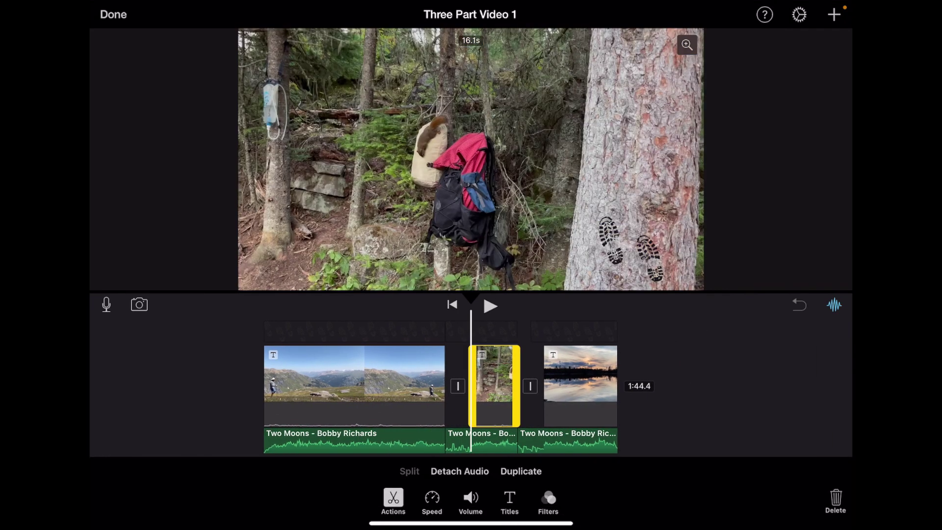
key(Delete)
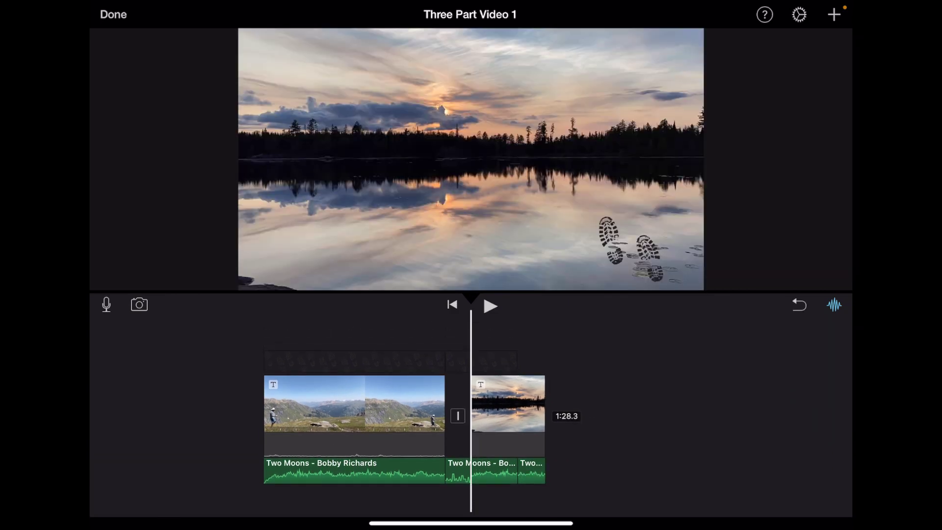
click(481, 470)
key(Delete)
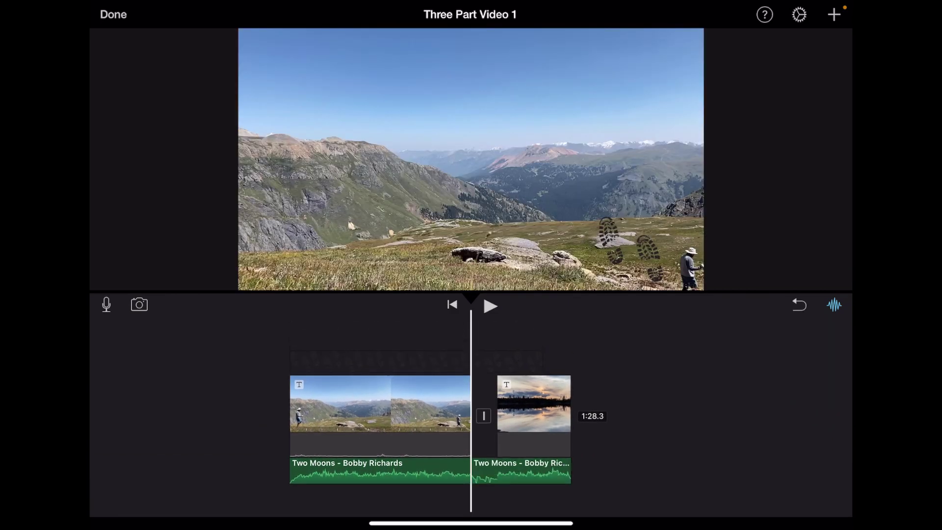
click(522, 471)
key(Delete)
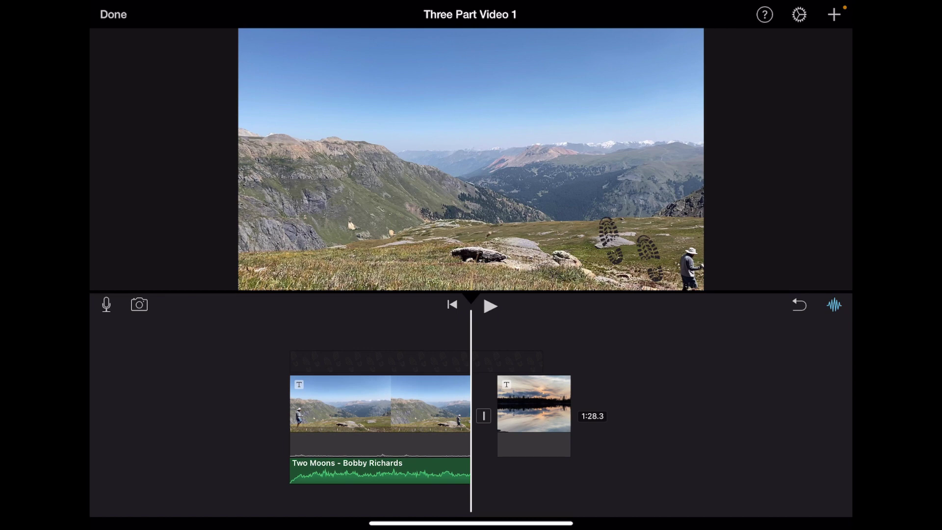
click(533, 403)
key(Delete)
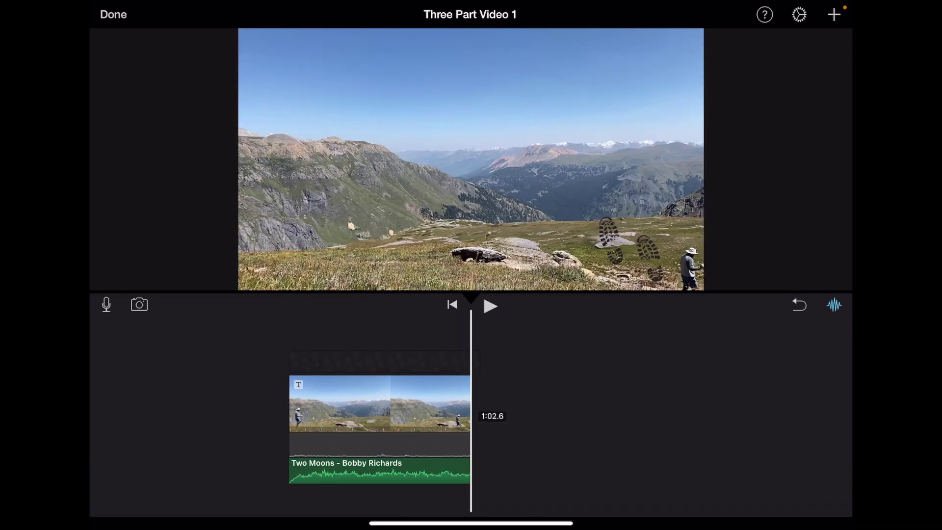
Check the trimmed project from its page, selecting the remaining mountain clip and its music.
click(113, 14)
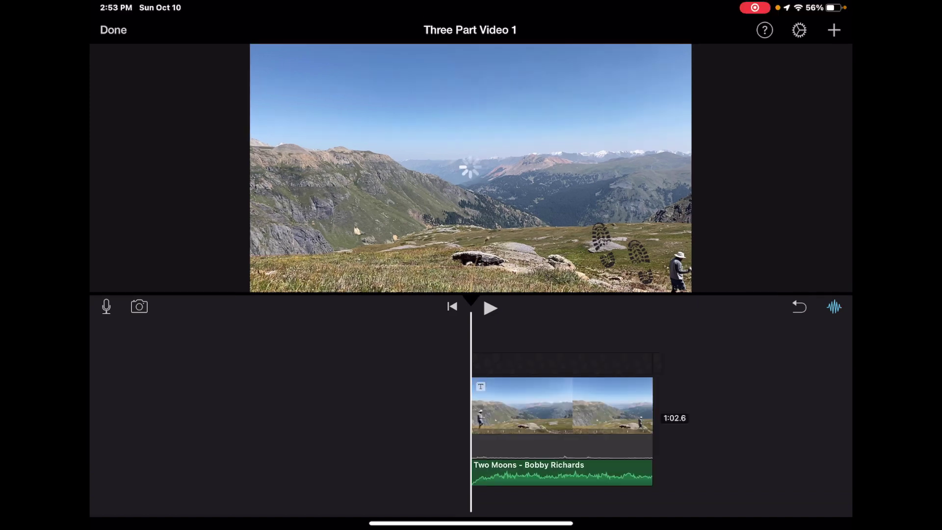
click(471, 503)
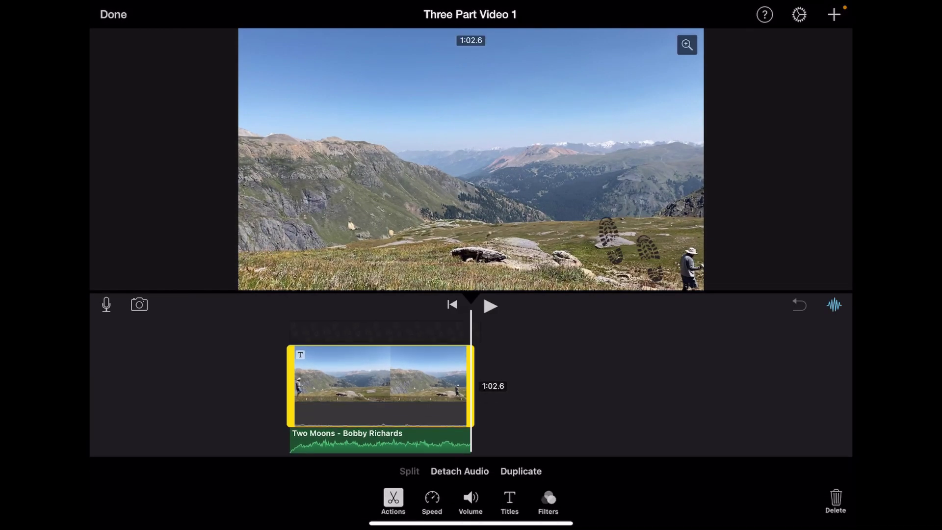
click(380, 441)
click(380, 382)
click(380, 441)
click(380, 375)
Leave the editor with Done, showing the 1 min 3 sec project page dated October 10, 2021.
click(113, 14)
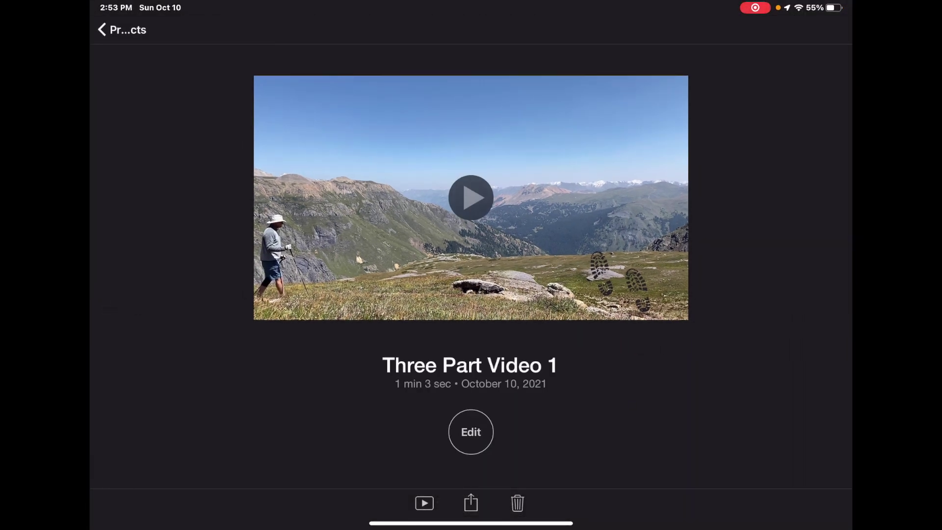